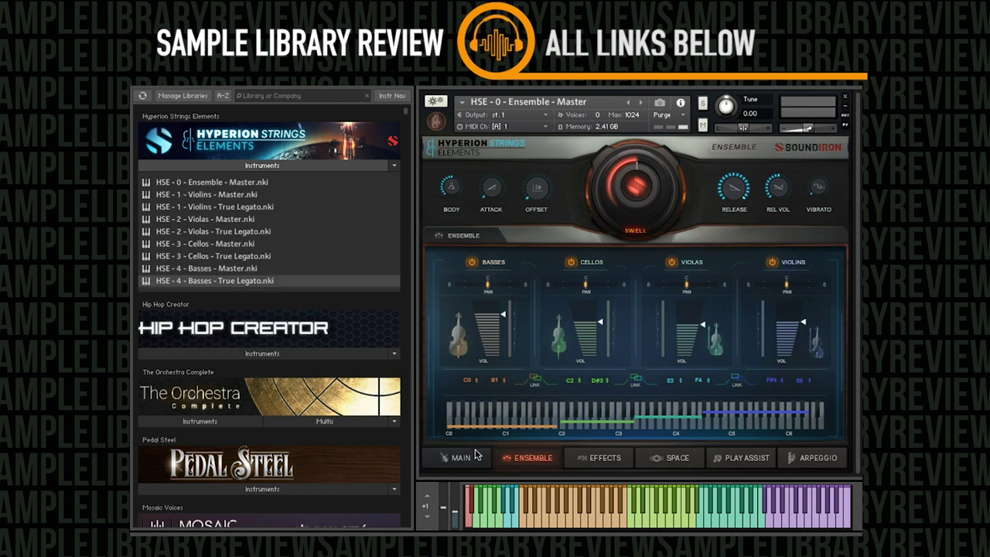
Return to the articulations page and shift the on-screen keyboard's octave offset to +0
click(461, 457)
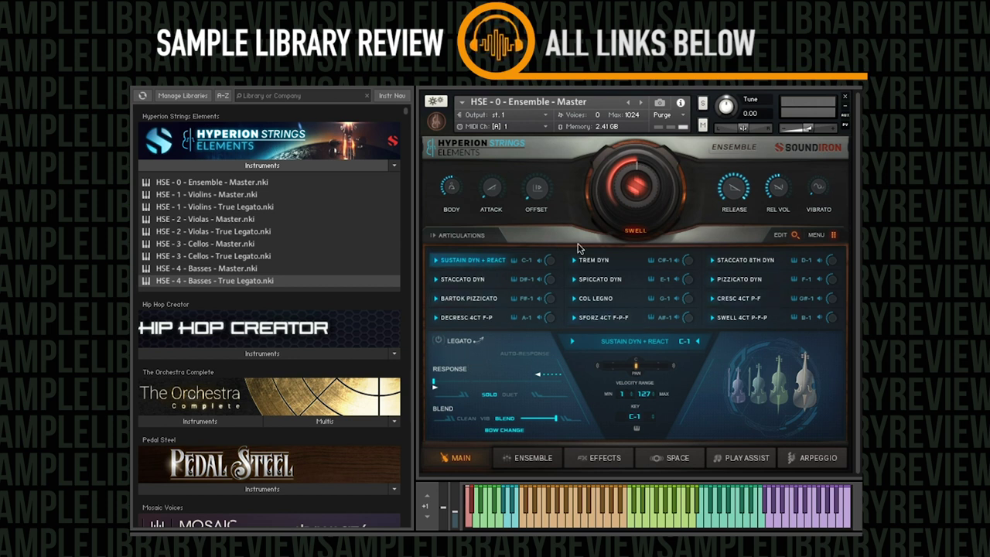
click(427, 514)
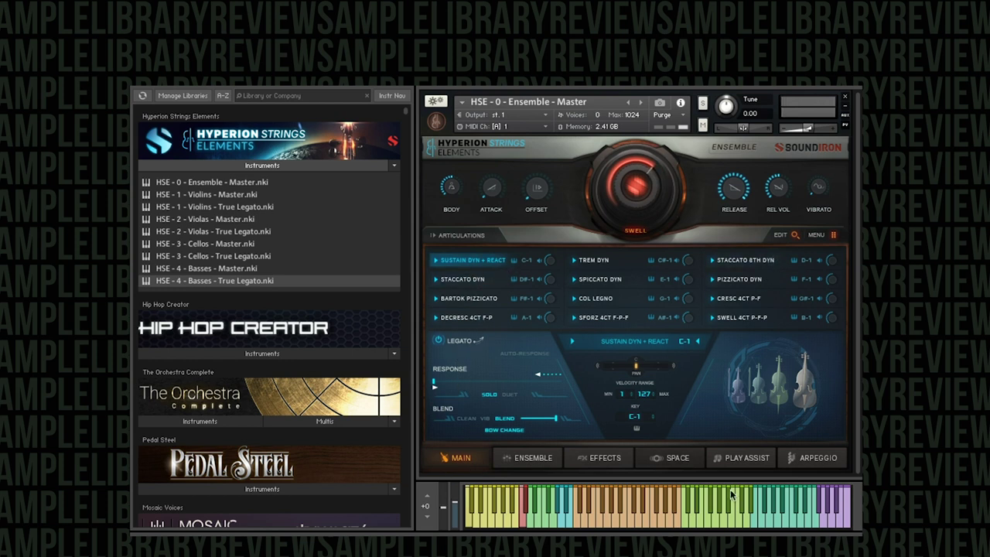
Load the Concert Seating preset for the ensemble's Space reverb
click(650, 462)
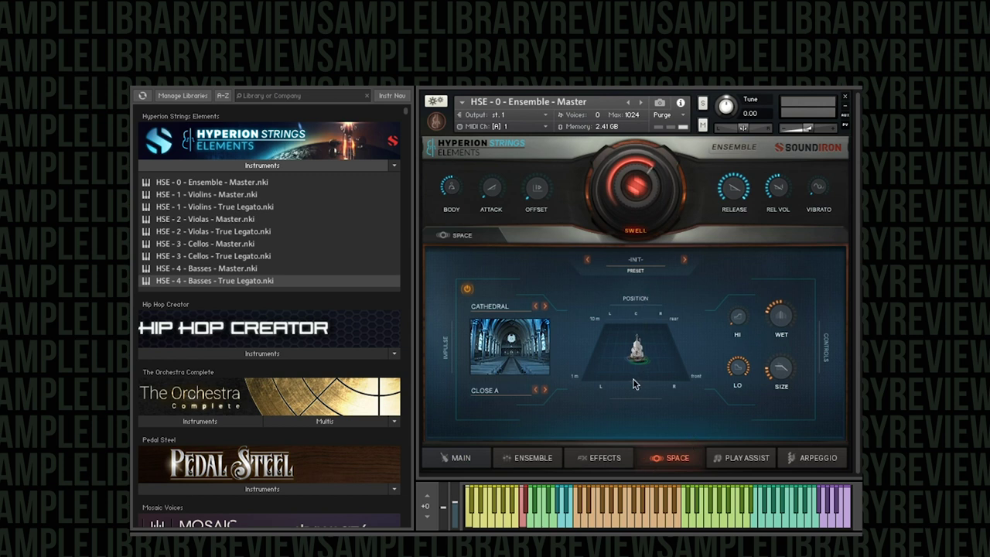
click(637, 264)
click(733, 278)
click(640, 264)
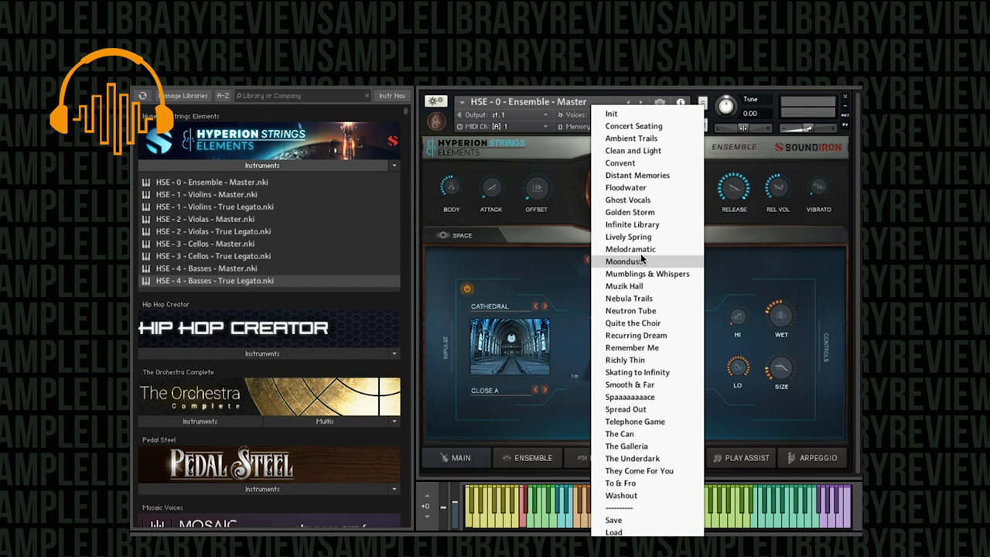
click(656, 126)
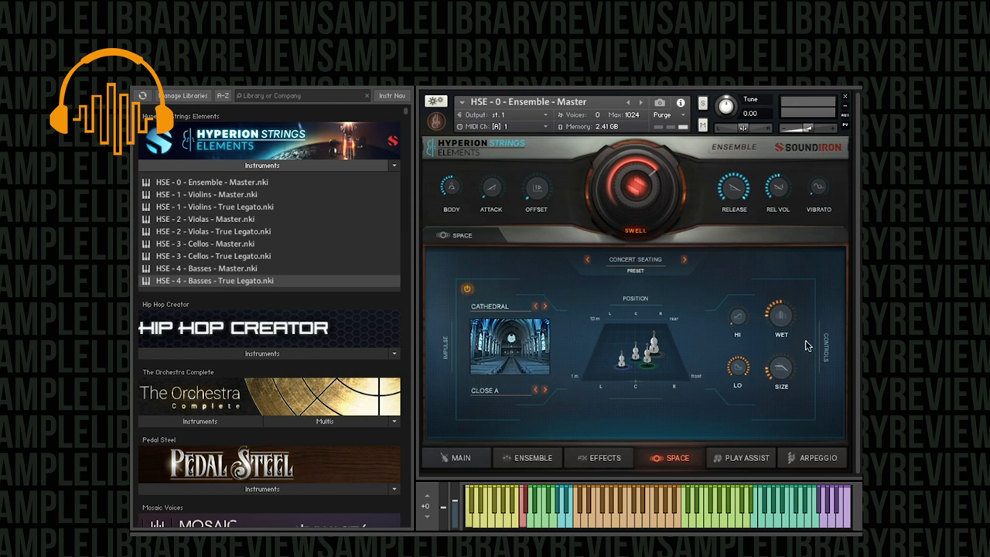
Lower the Space reverb's Wet amount slightly and change its impulse to Chamber
drag(780, 327, 780, 315)
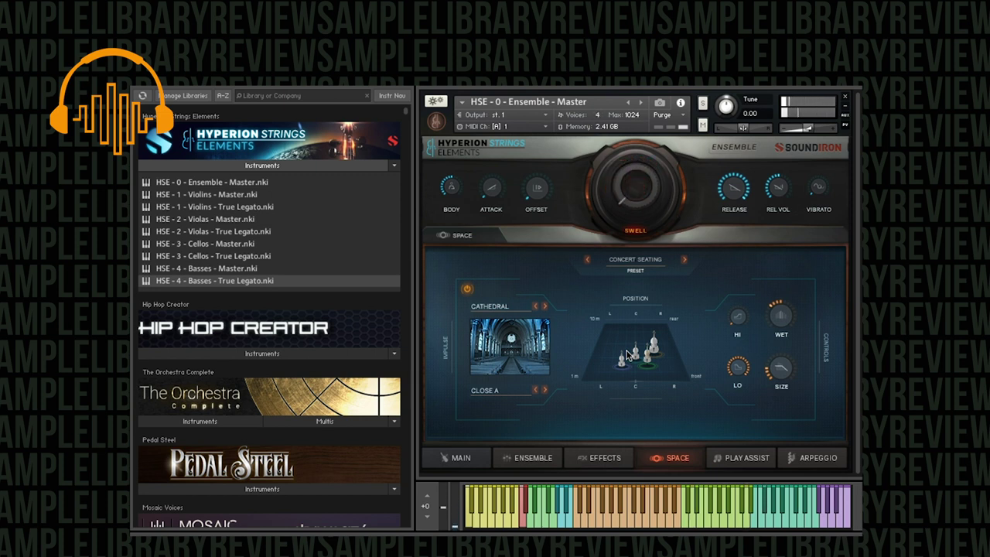
click(512, 323)
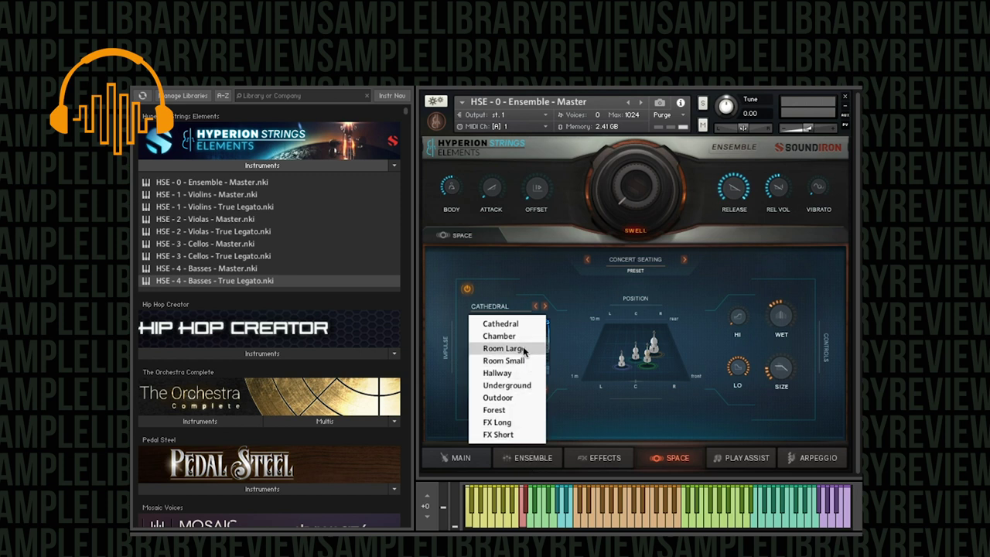
click(518, 336)
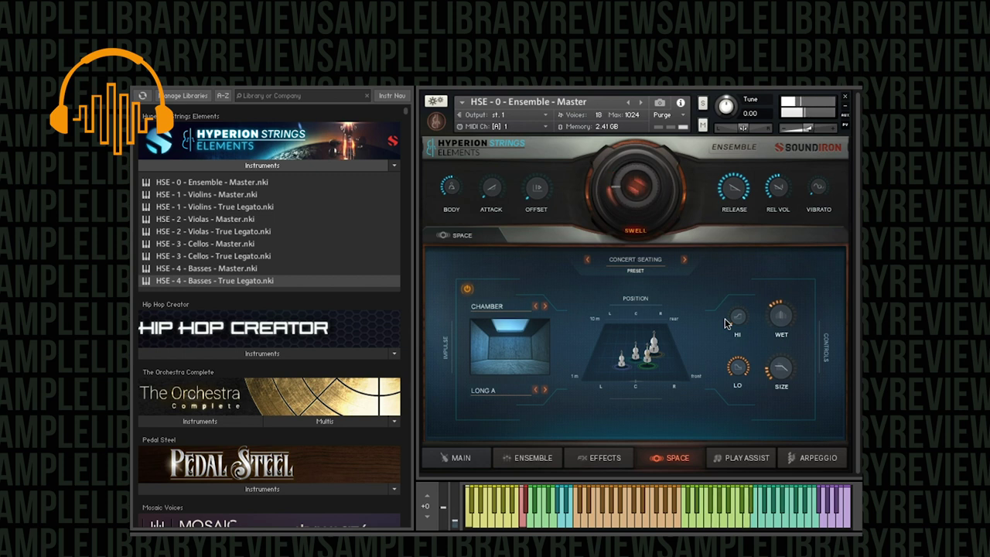
Overlap the ensemble key ranges: cellos up to B3, violas from A#2 to C#5, and violins starting at F#4
click(534, 457)
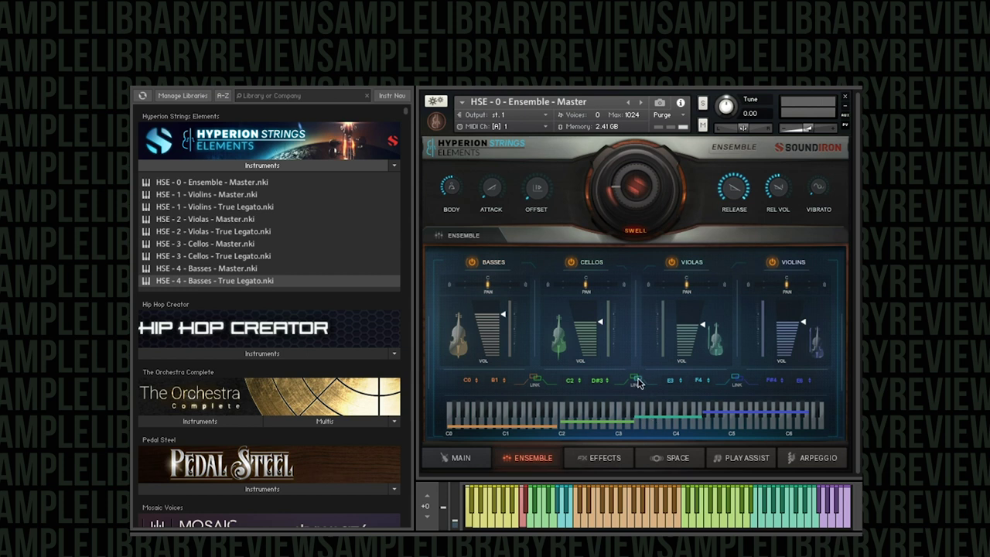
drag(678, 384, 674, 401)
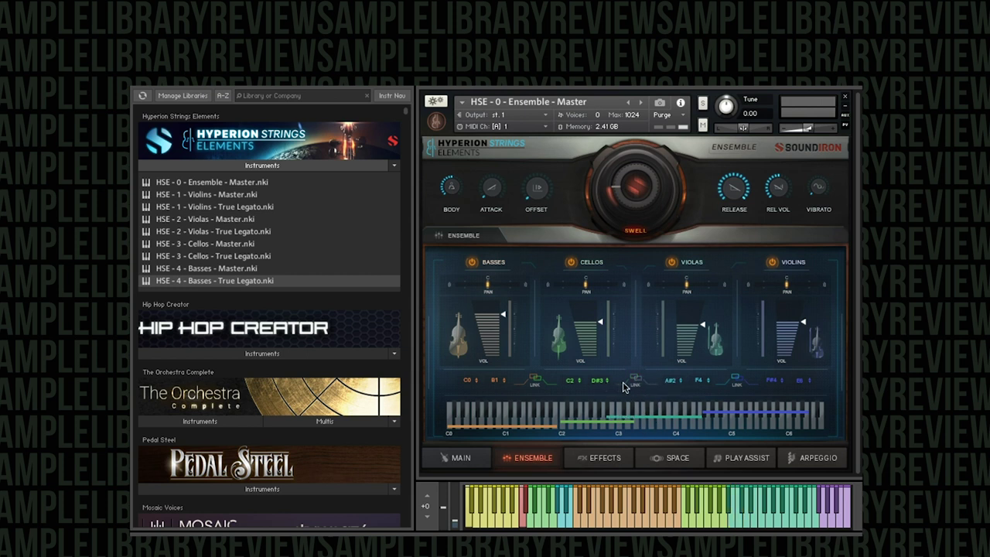
drag(602, 382, 597, 361)
drag(699, 384, 699, 358)
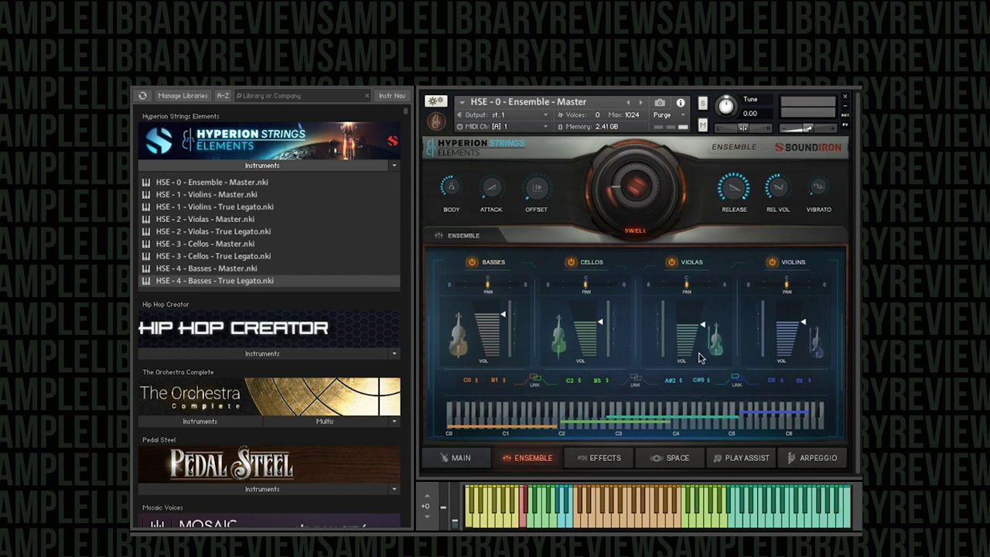
drag(771, 382, 776, 402)
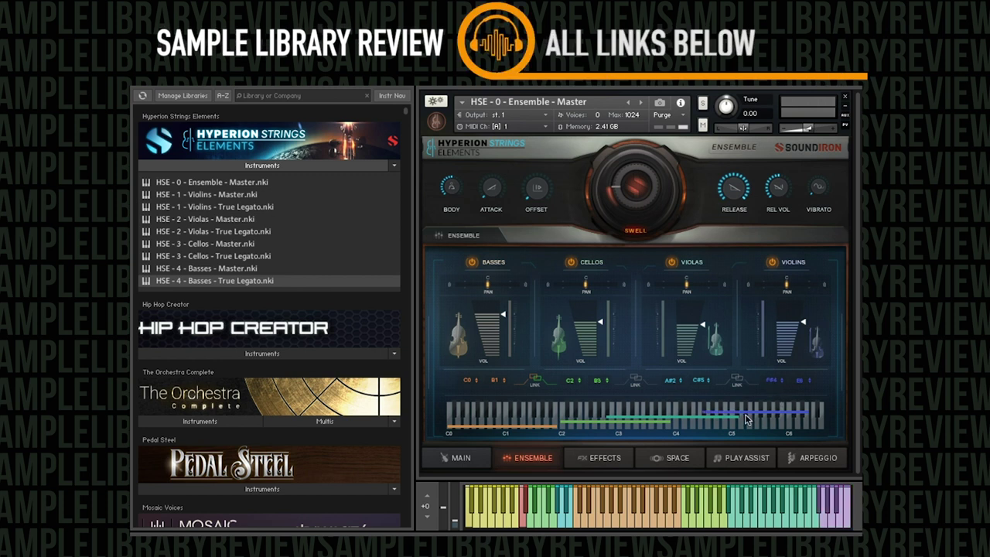
Unlink the basses from the cellos and widen the ranges: basses up to E2, cellos C1 to F4, violas F#2 to F5
click(542, 386)
drag(570, 380, 574, 415)
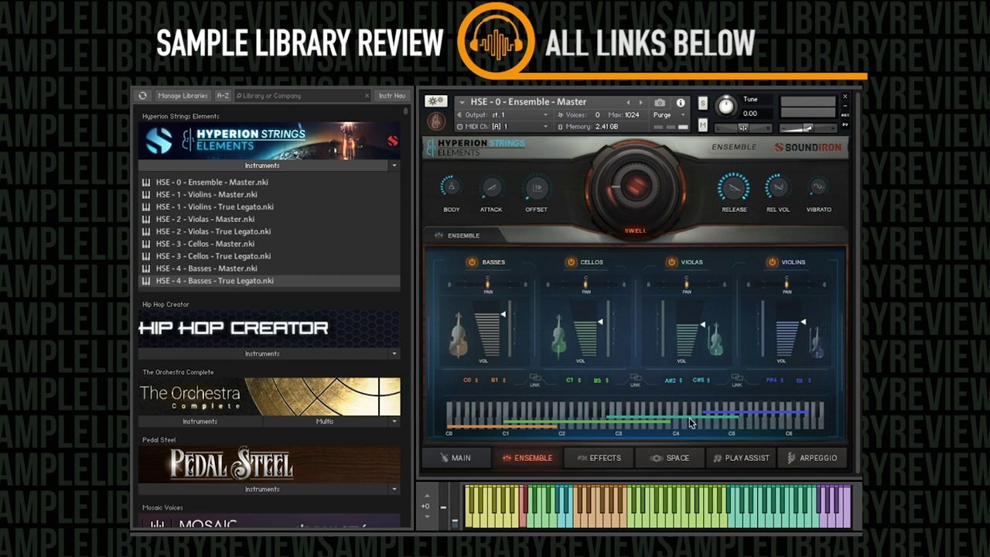
drag(506, 386, 495, 372)
drag(672, 382, 703, 385)
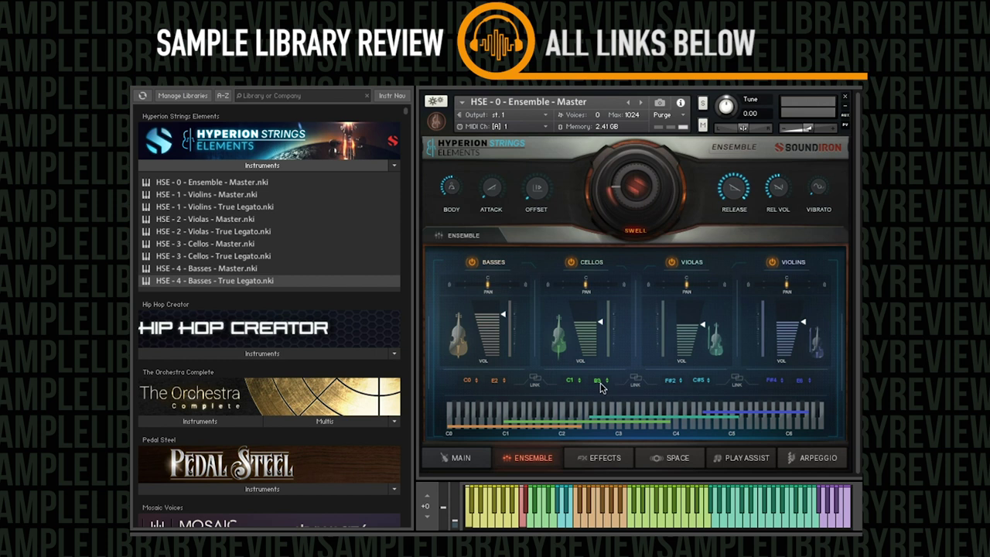
drag(602, 377, 598, 362)
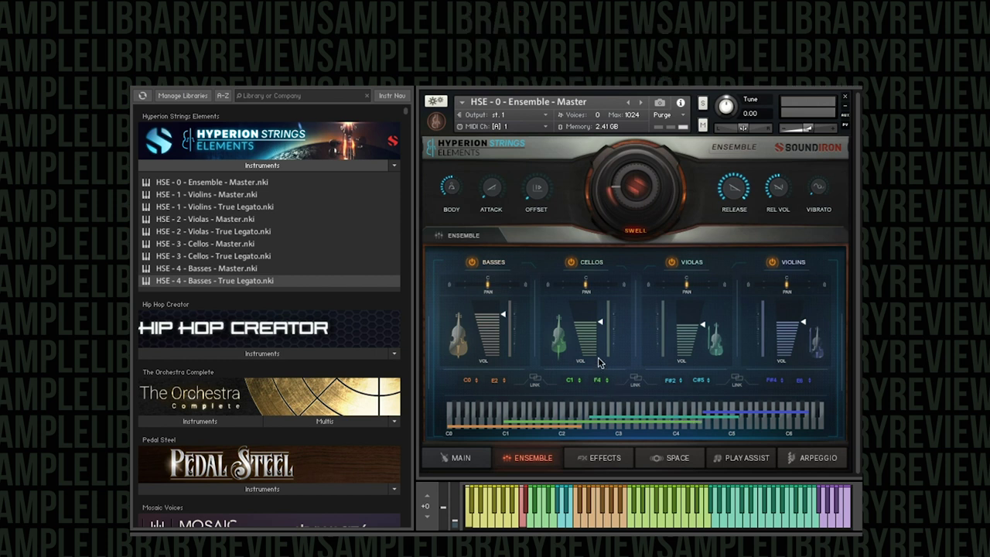
drag(698, 377, 698, 370)
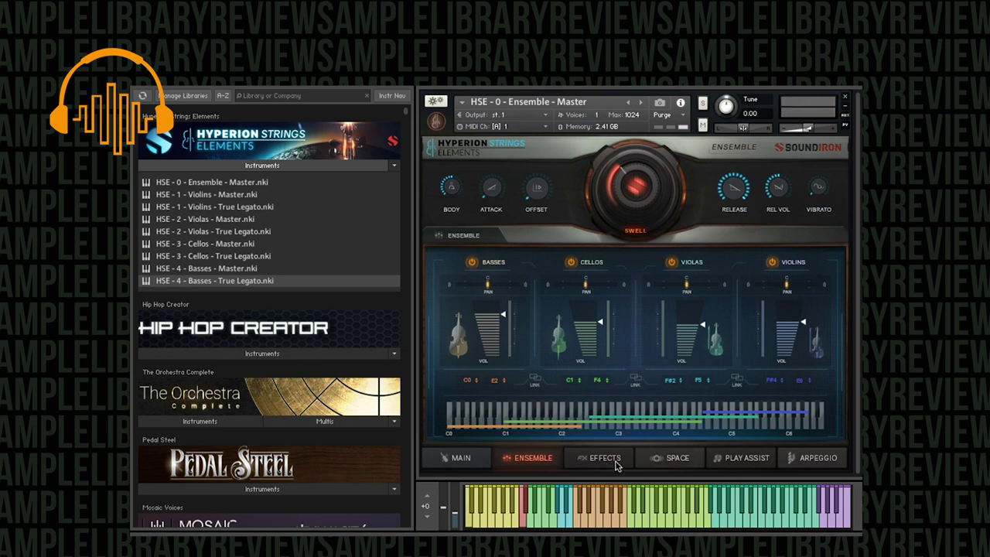
Move the basses and cellos slightly back and towards the left in the Space position field, and set the impulse to Forest
click(671, 466)
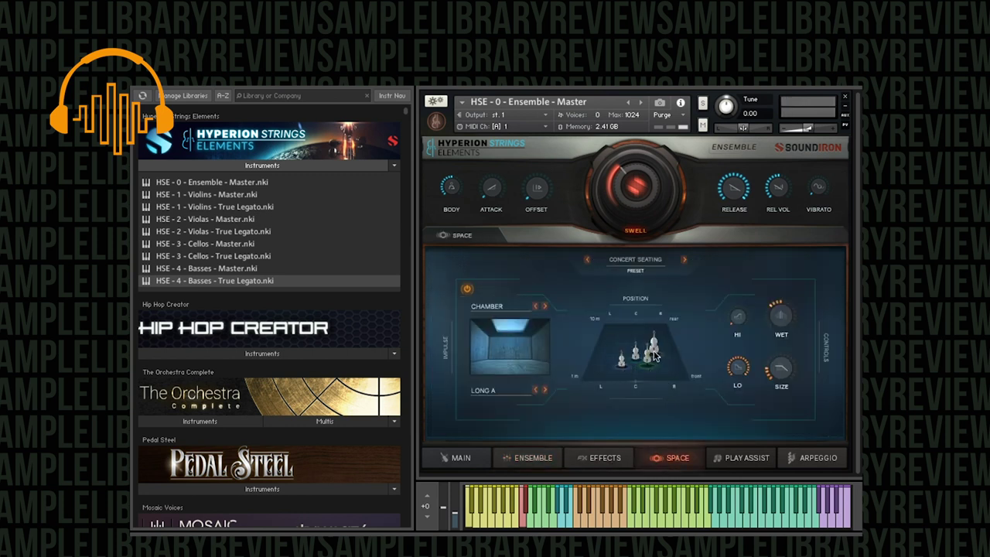
mouse_move(655, 348)
mouse_down()
mouse_move(623, 338)
mouse_move(649, 343)
mouse_up()
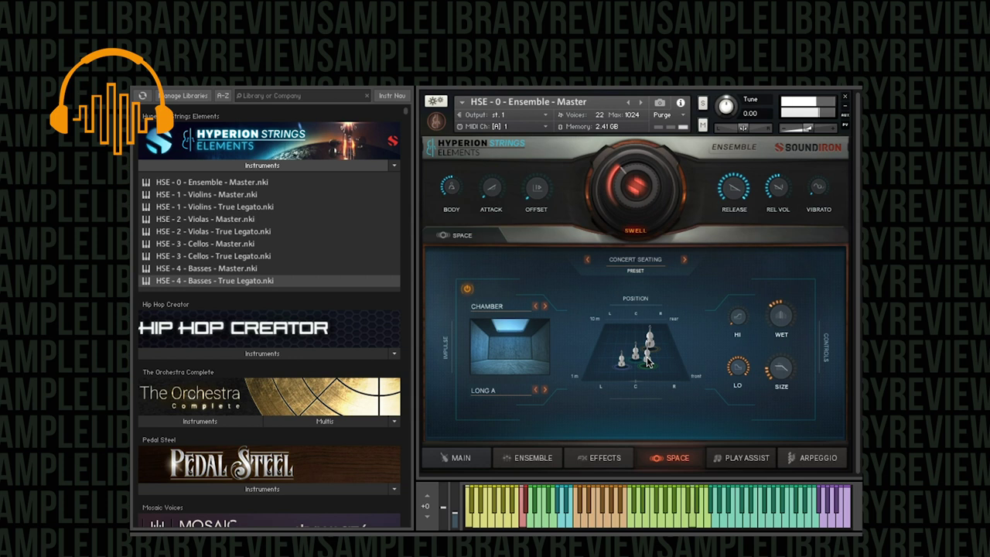
mouse_move(647, 361)
mouse_down()
mouse_move(612, 340)
mouse_move(590, 357)
mouse_move(629, 329)
mouse_move(658, 344)
mouse_move(657, 362)
mouse_move(639, 353)
mouse_up()
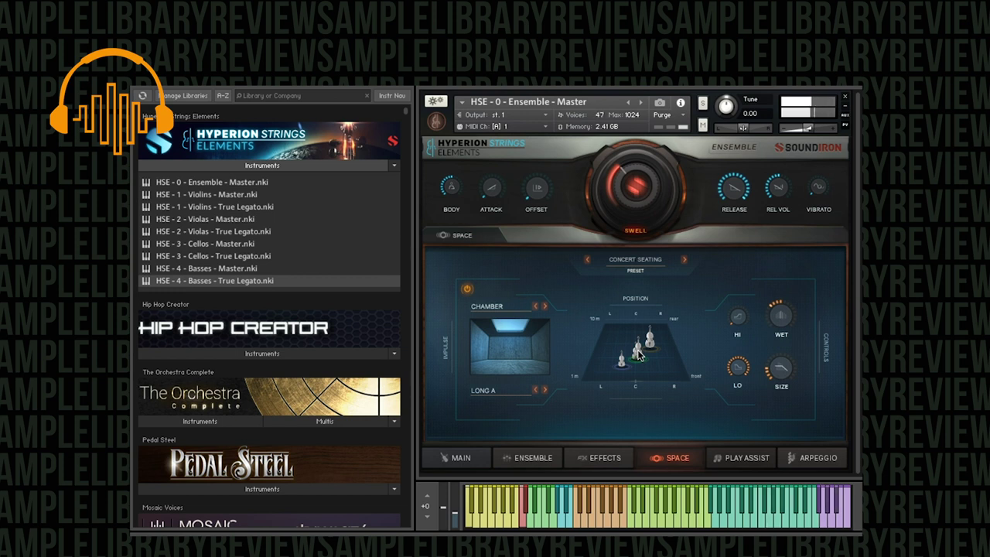
click(500, 308)
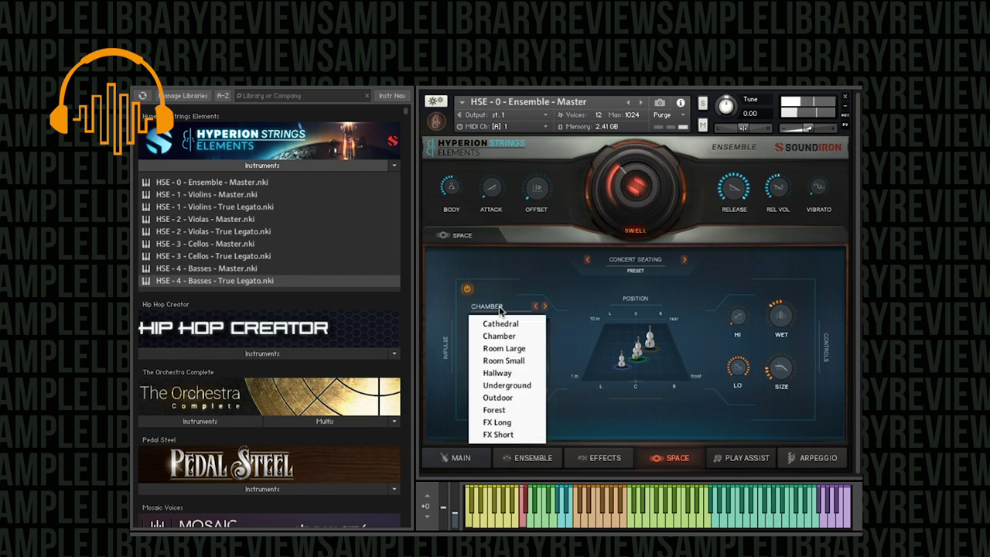
click(523, 409)
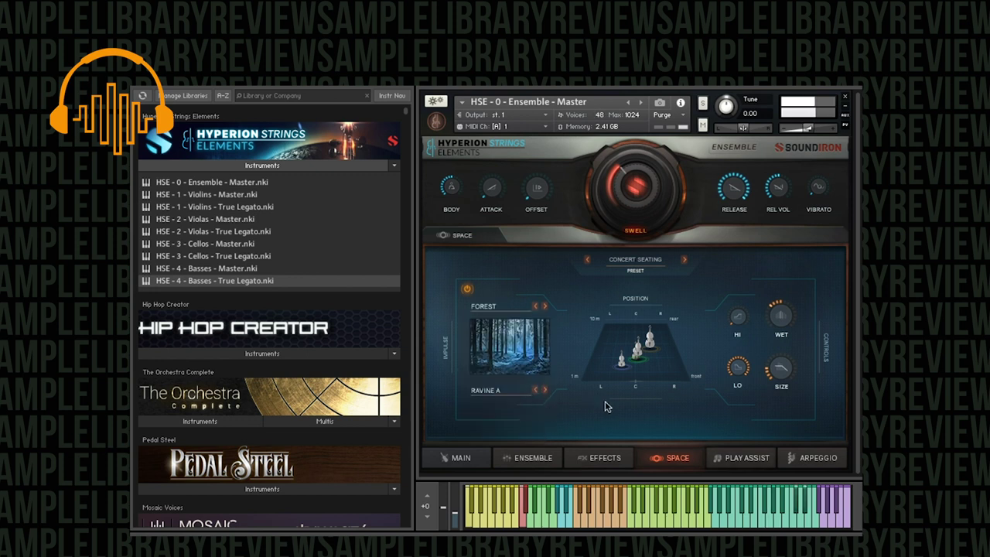
Load the Moondust Space preset and look through the list of other presets
click(650, 259)
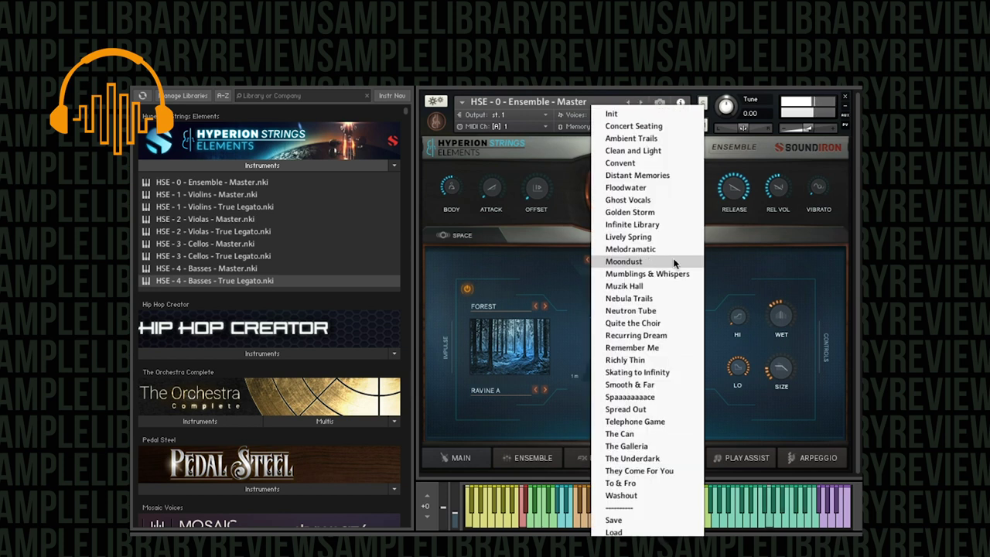
click(676, 261)
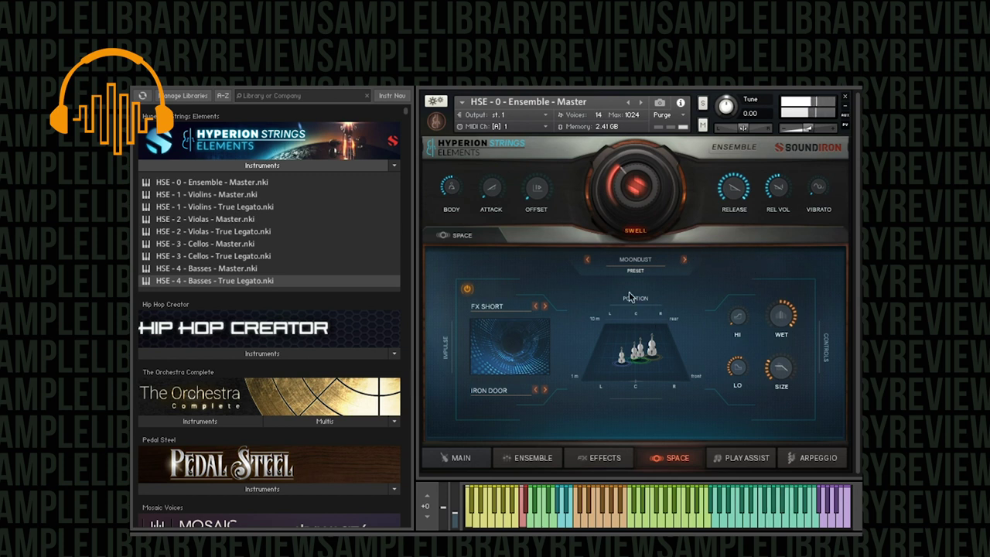
click(645, 263)
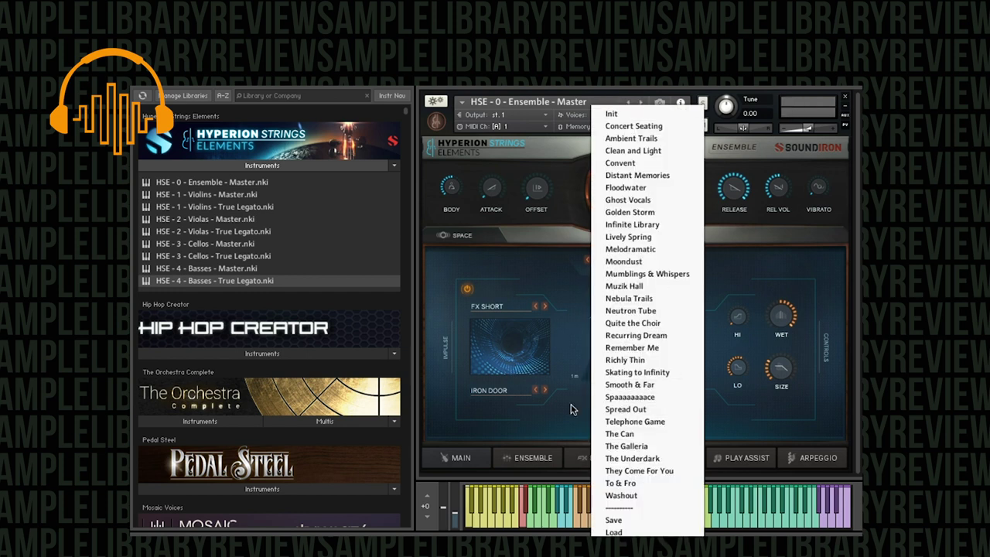
click(553, 303)
click(649, 263)
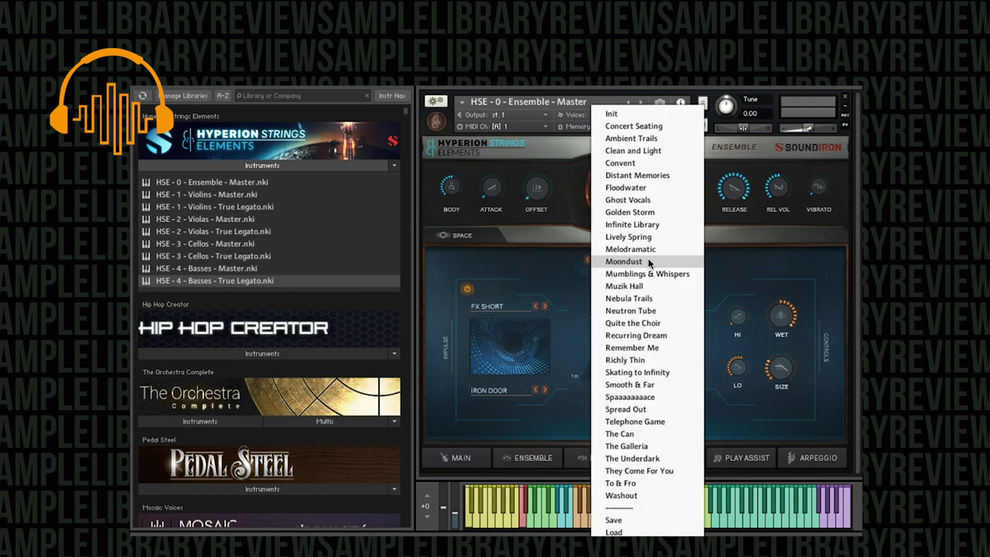
click(725, 261)
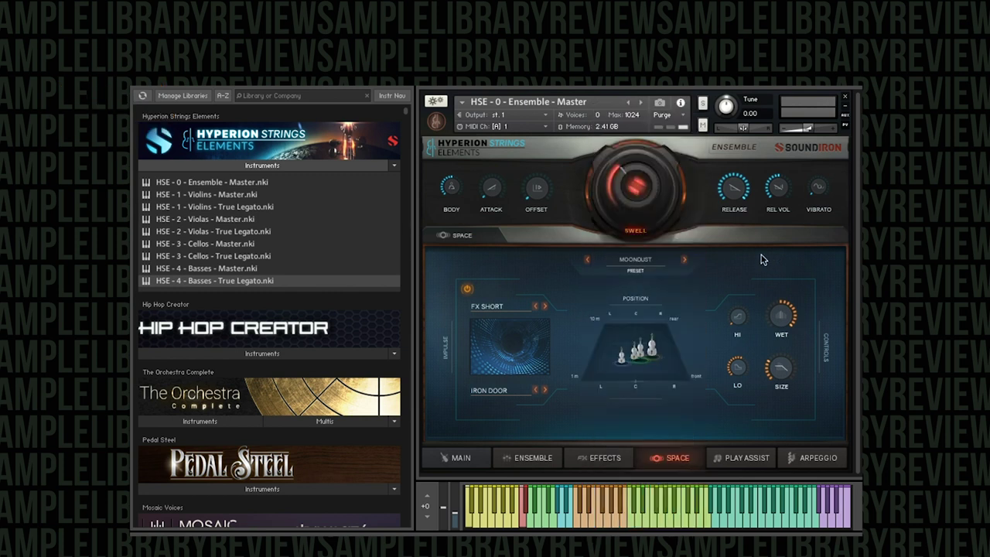
Set the Space impulse to Cathedral, switched off, and reload the Concert Seating preset
click(495, 306)
click(503, 324)
click(645, 264)
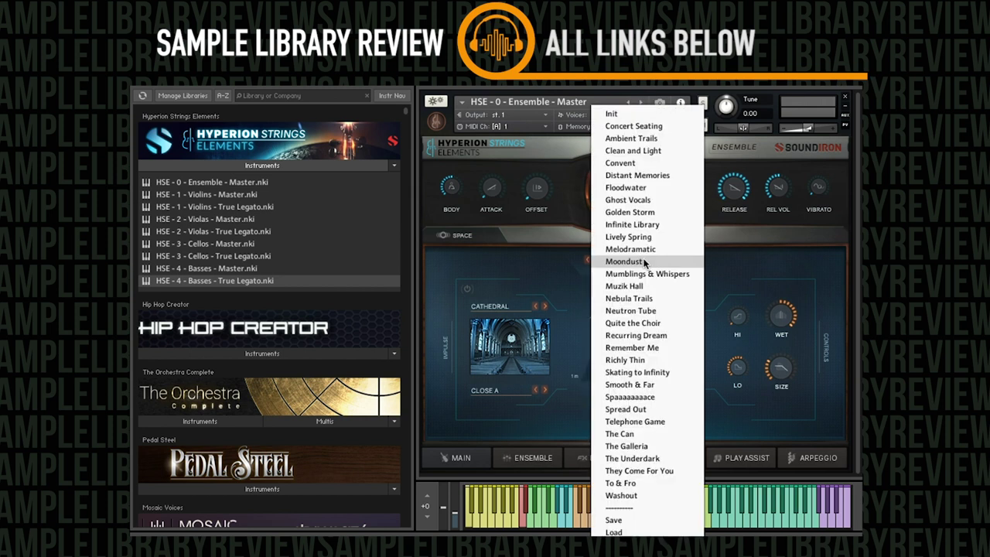
click(623, 126)
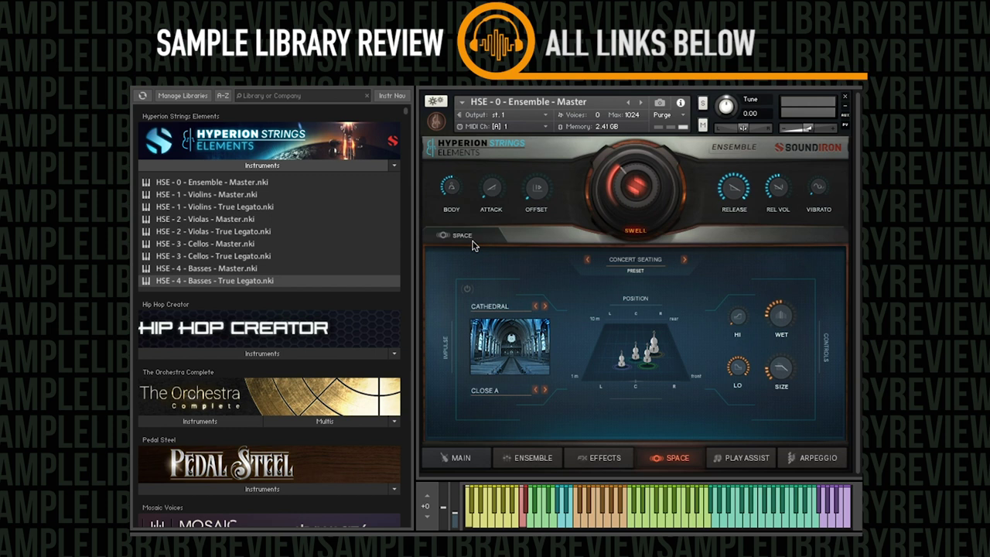
Lower the arpeggiator velocities of the third and seventh steps, and set the fifth step to 102
click(461, 461)
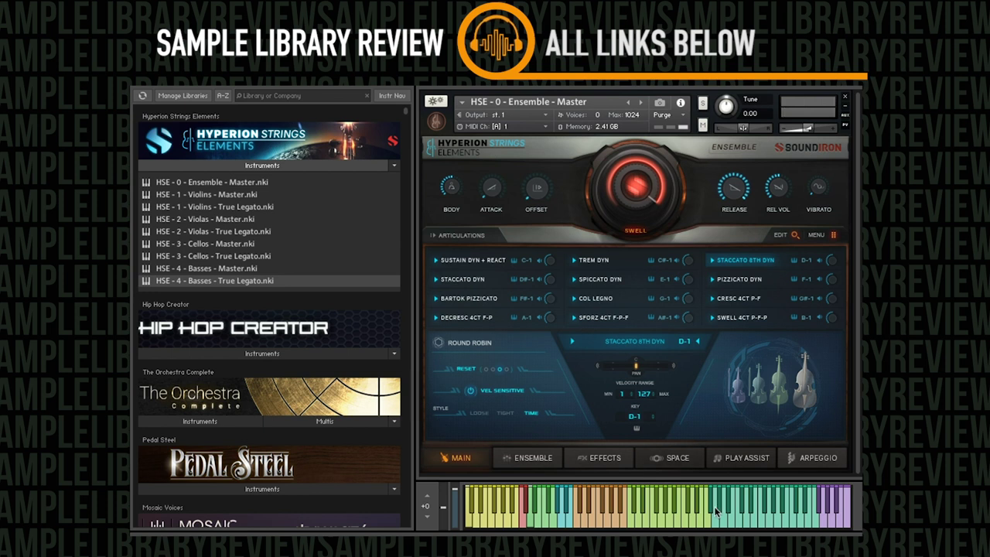
click(807, 459)
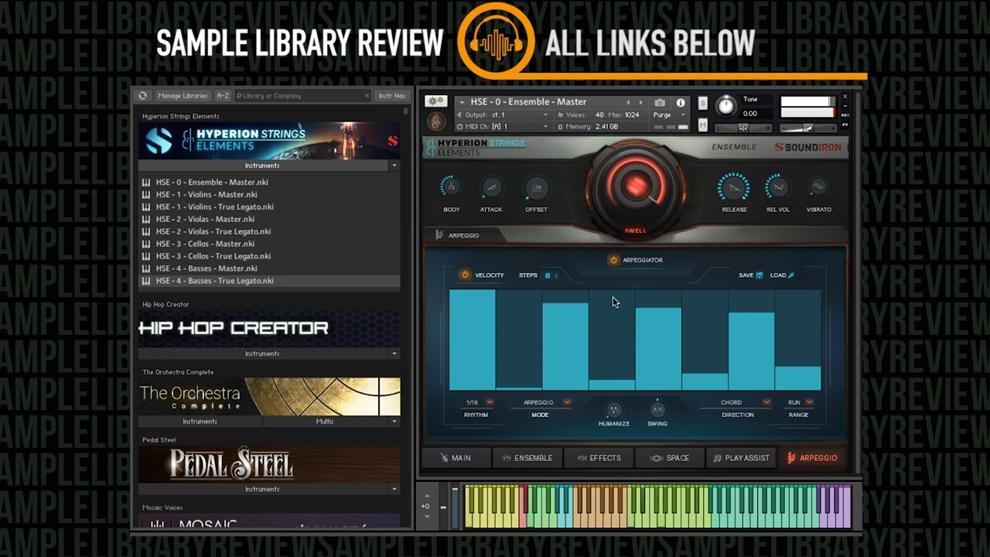
drag(542, 321, 548, 334)
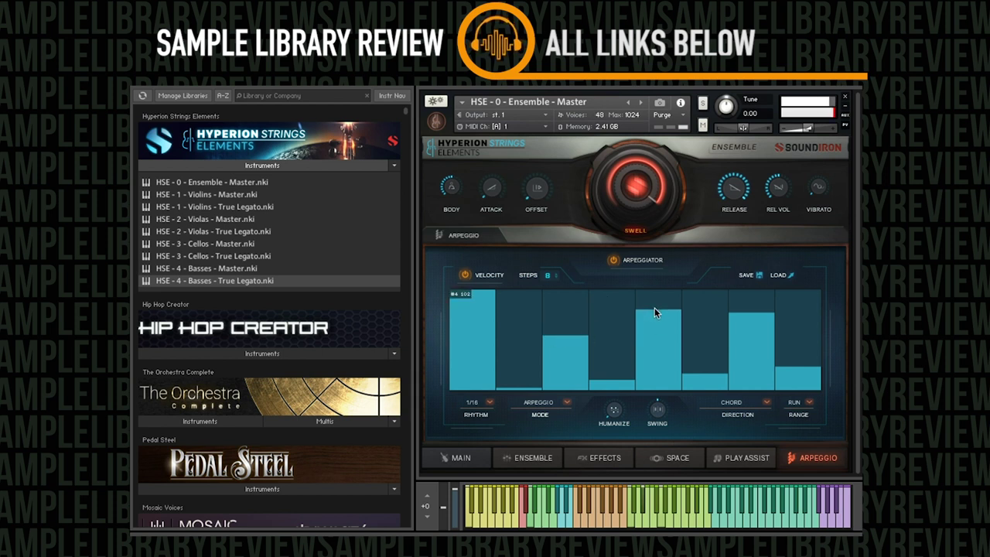
drag(765, 321, 765, 329)
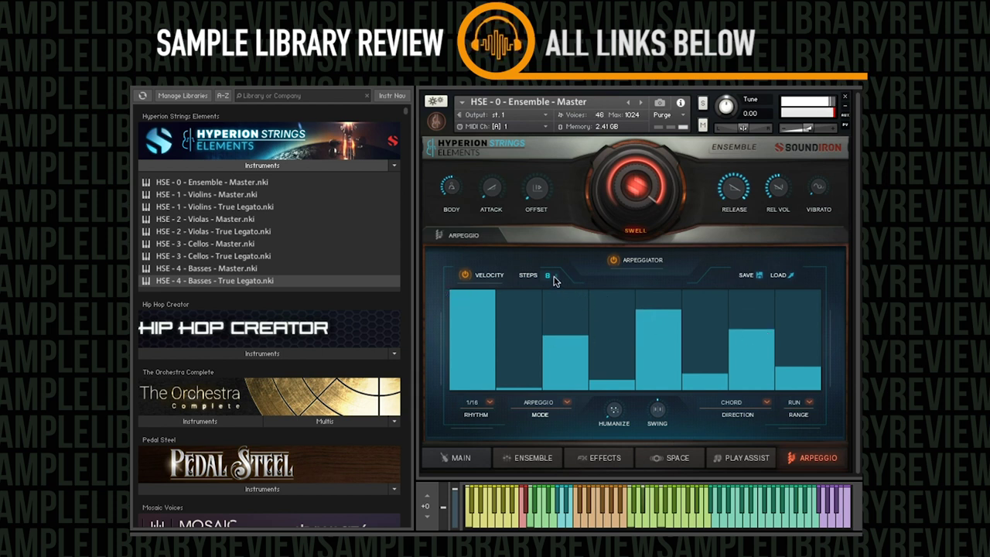
Set the arpeggiator direction to Up-Down and raise its Humanize amount
click(731, 403)
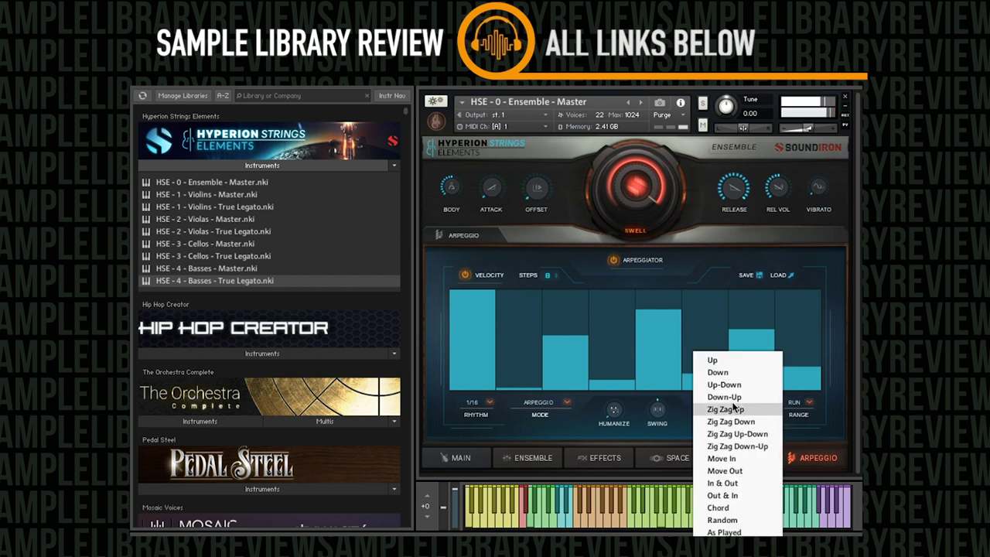
click(723, 385)
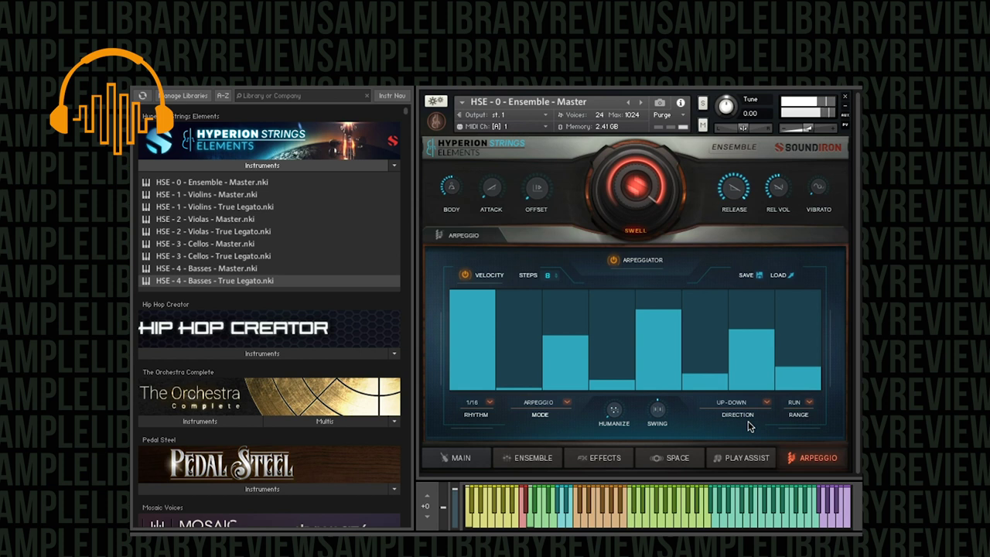
drag(616, 416, 613, 385)
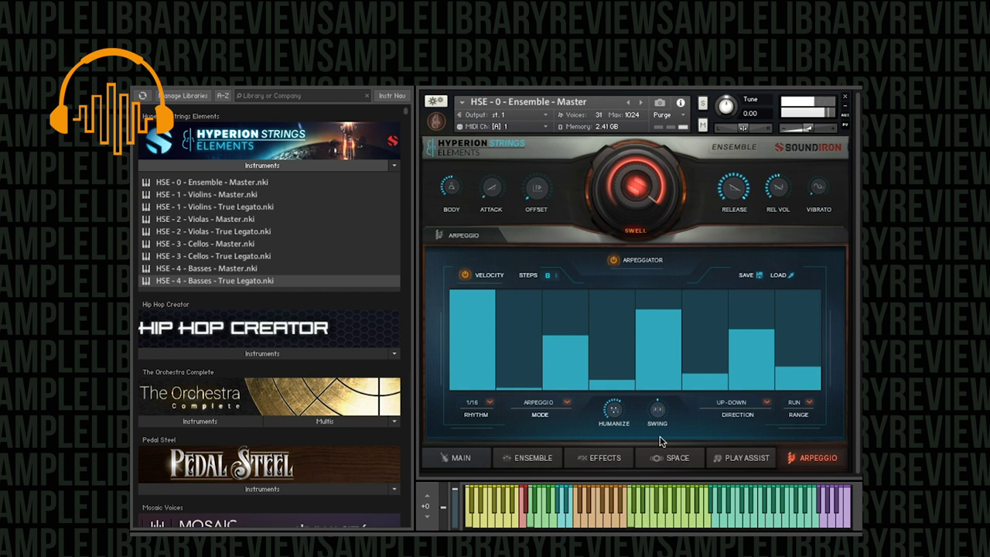
Raise the arpeggiator velocities of the second, third, fourth, sixth and eighth steps
click(527, 372)
click(611, 367)
click(691, 344)
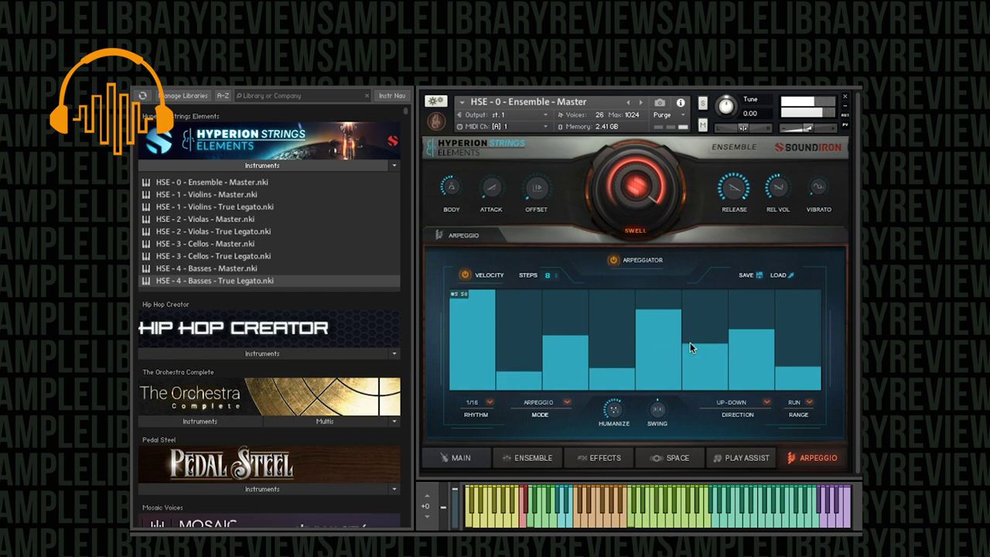
click(518, 345)
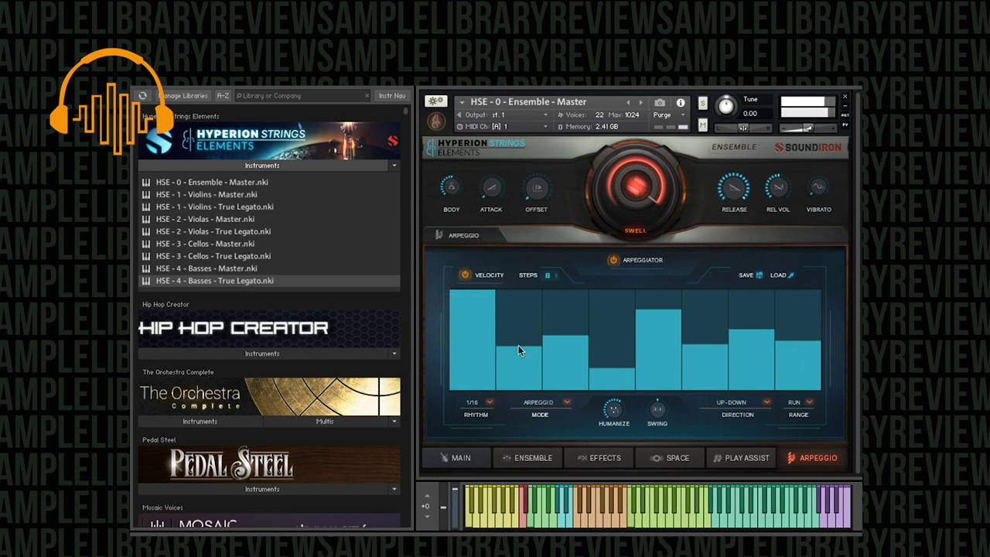
click(563, 329)
Audition the articulations through the running arpeggiator and turn its Humanize amount fully down
click(463, 454)
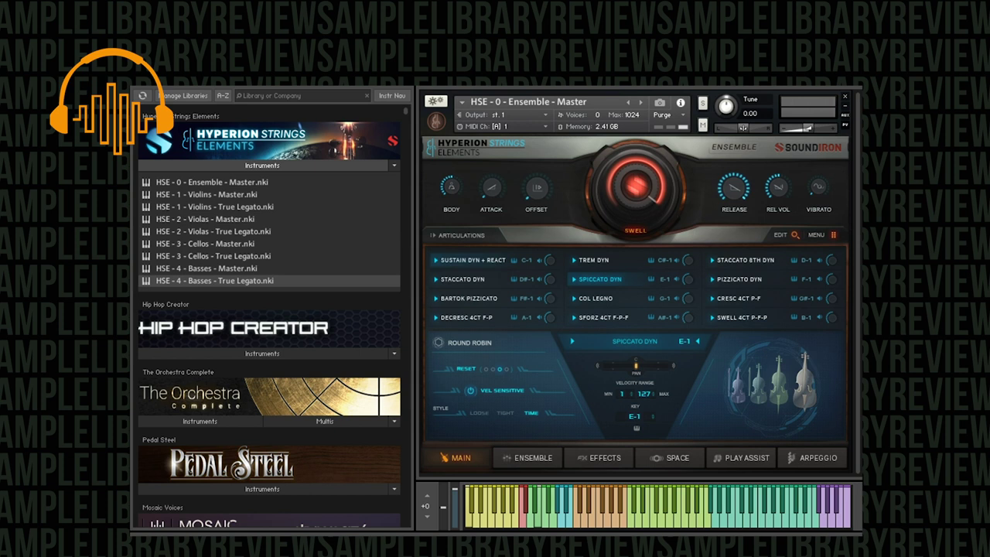
click(472, 260)
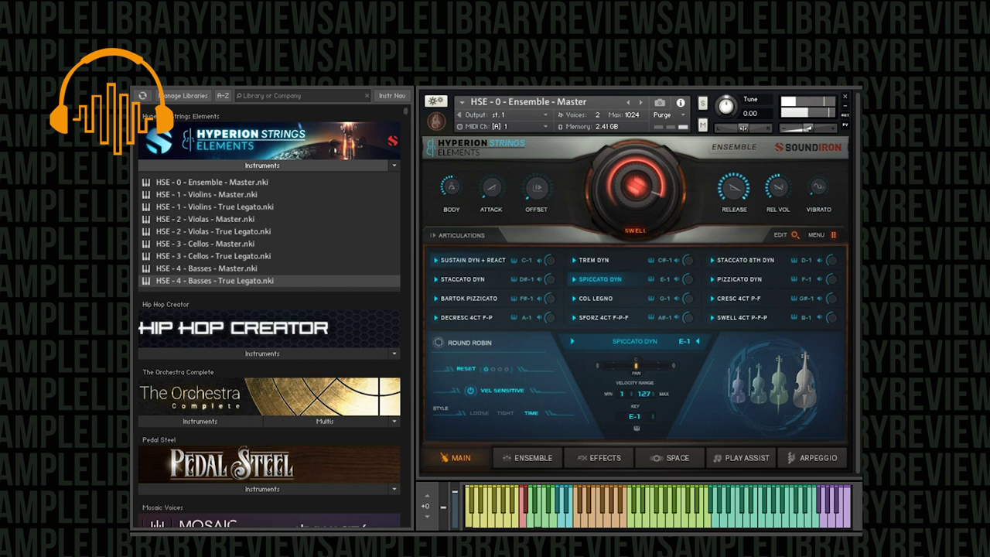
click(818, 462)
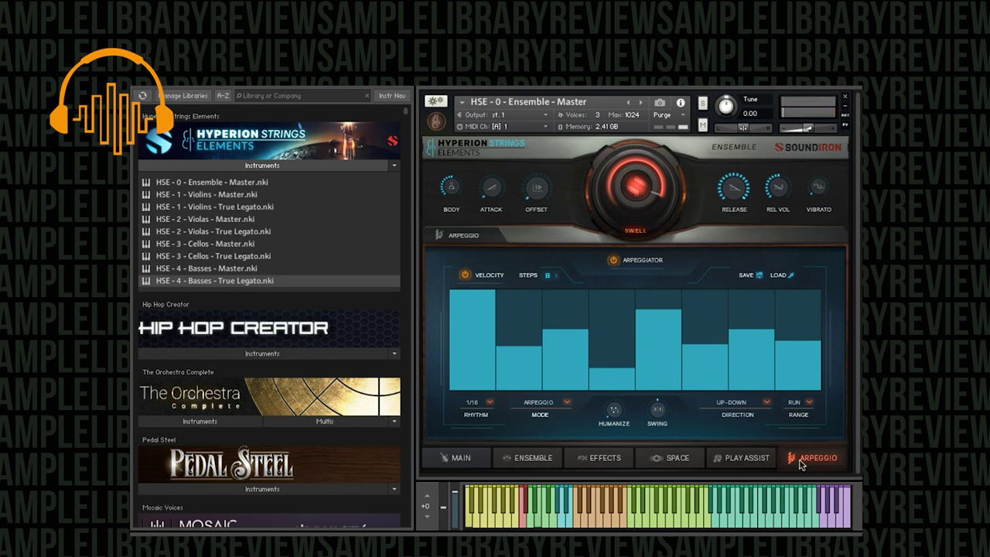
click(459, 460)
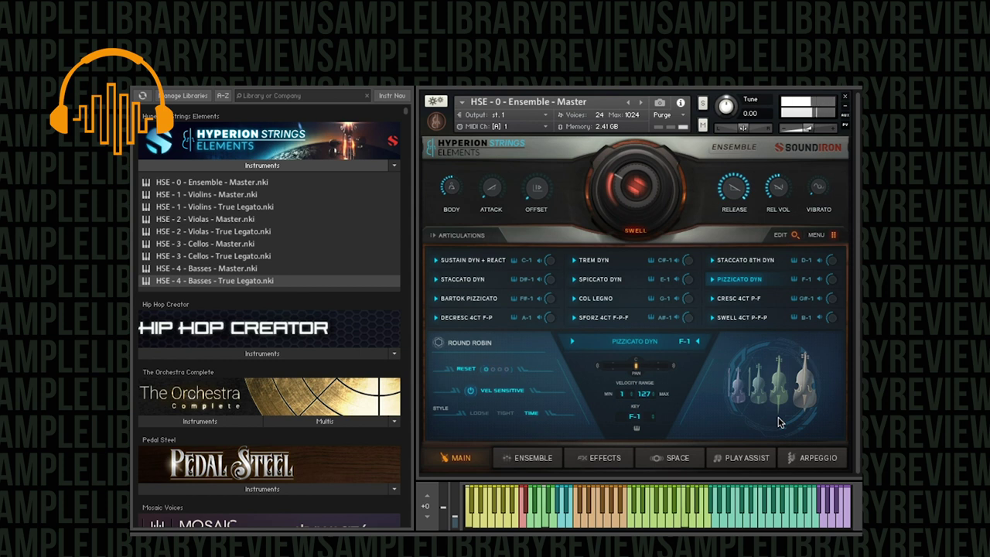
Switch the arpeggiator off and return to the articulation list
click(796, 457)
click(614, 260)
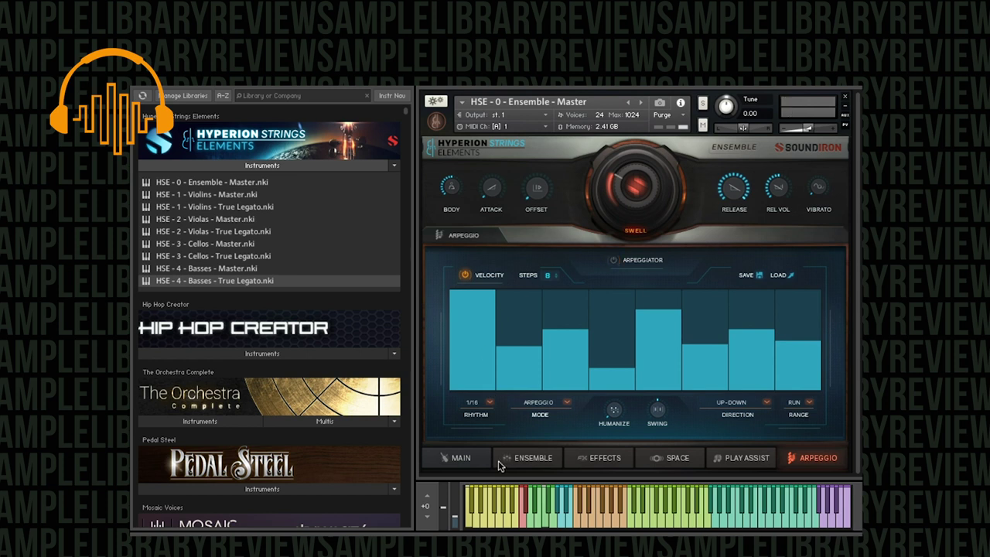
click(457, 458)
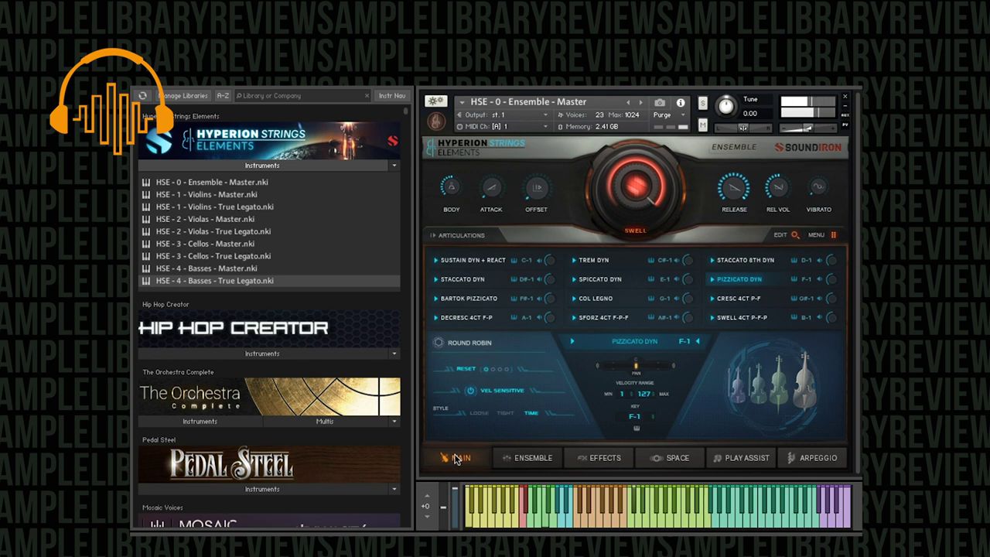
Lower the Swell amount and select the Bartok Pizzicato articulation
drag(613, 184, 613, 214)
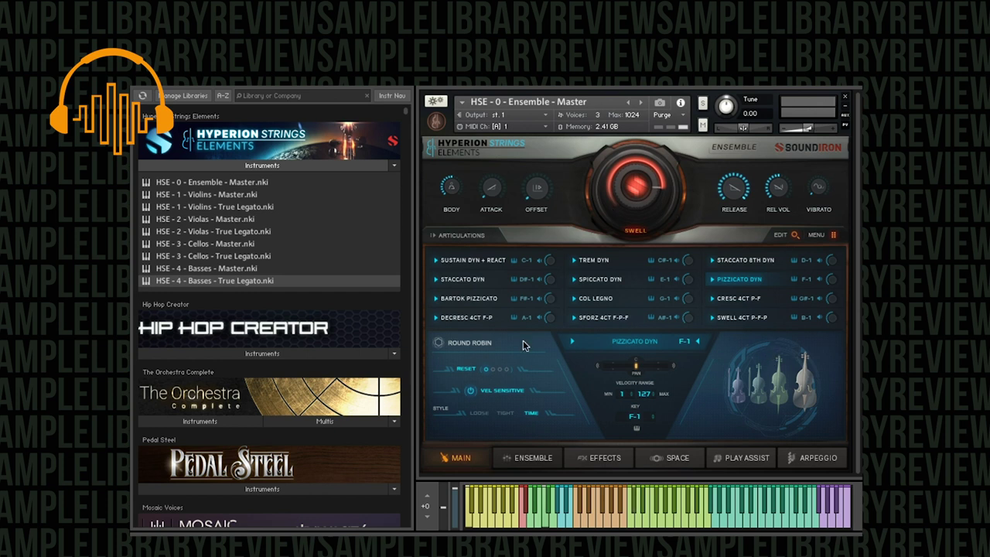
click(511, 304)
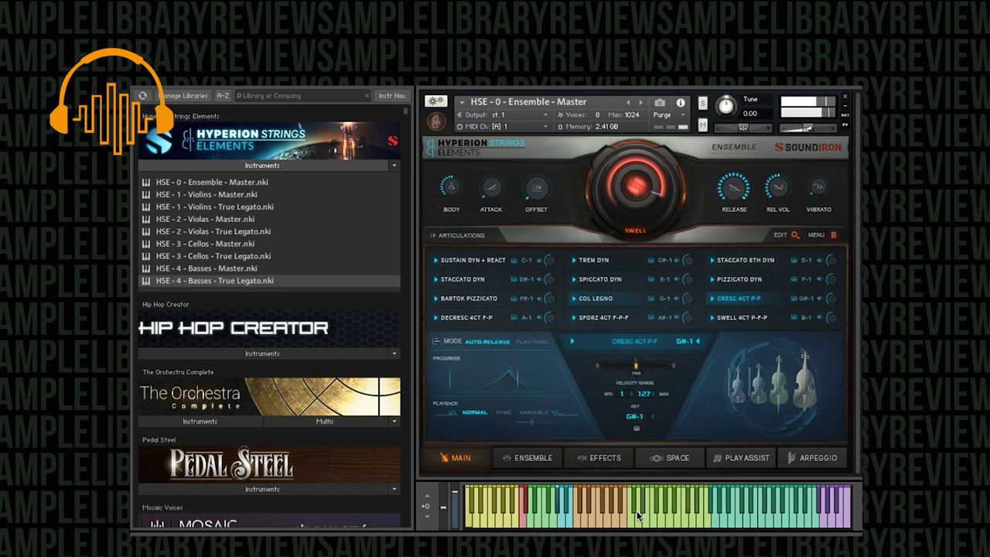
Try Sync playback on the Cresc and Decresc 4CT articulations, shift the Decresc's Variable speed slider, and set its playback back to Normal
click(503, 412)
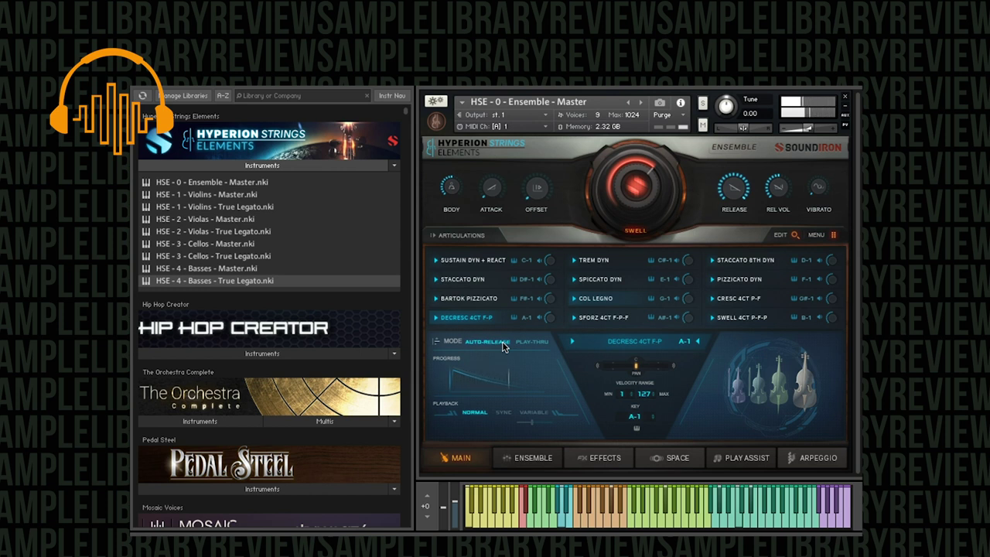
click(503, 412)
click(535, 412)
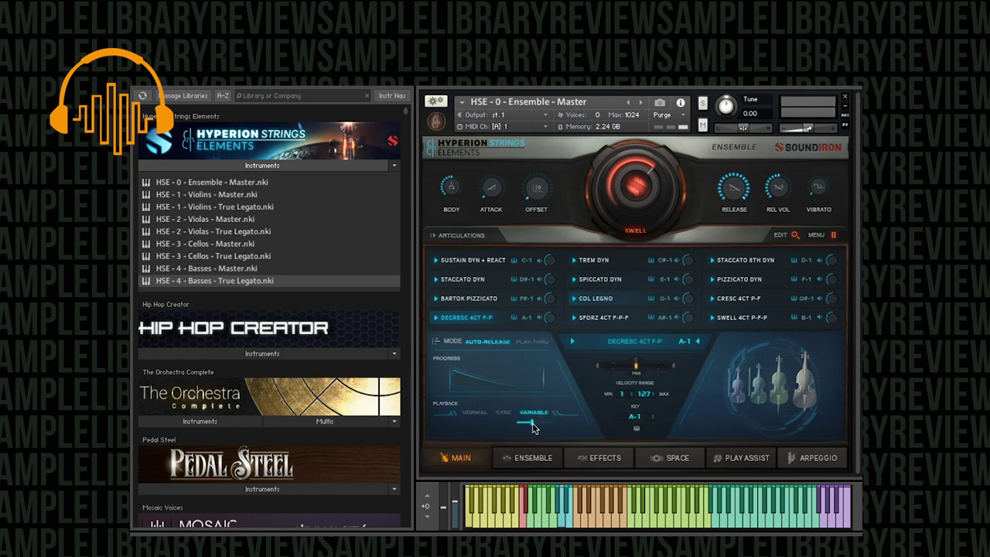
mouse_move(539, 424)
mouse_down()
mouse_move(604, 424)
mouse_move(485, 424)
mouse_move(582, 430)
mouse_move(507, 433)
mouse_move(565, 431)
mouse_move(517, 433)
mouse_up()
click(475, 414)
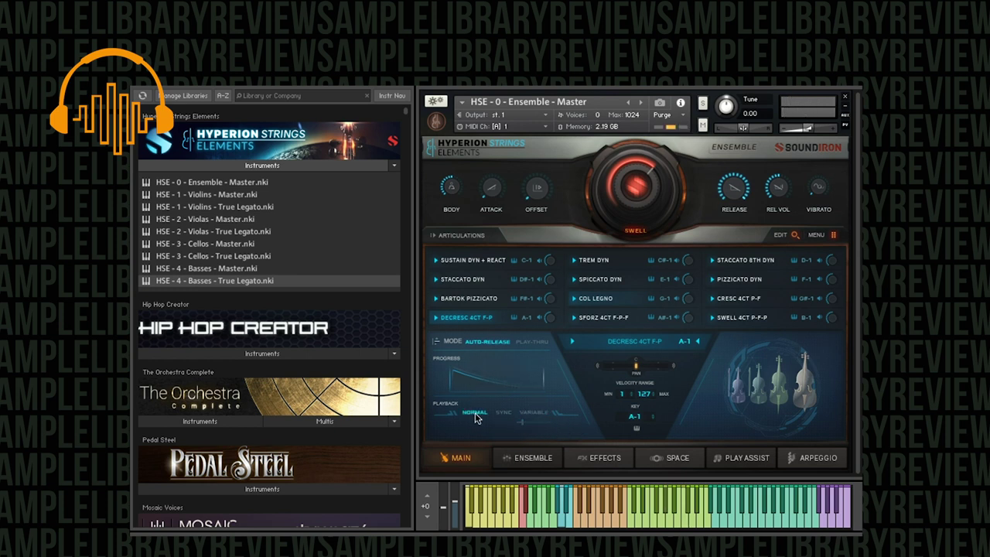
Select the Sforz 4CT F-P-F articulation, followed by Swell 4CT P-F-P
click(594, 320)
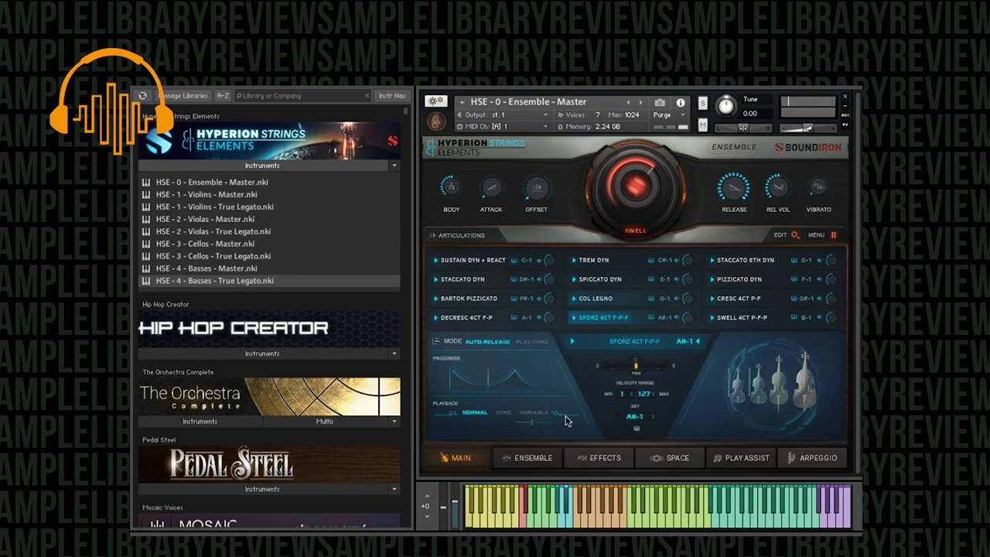
click(752, 318)
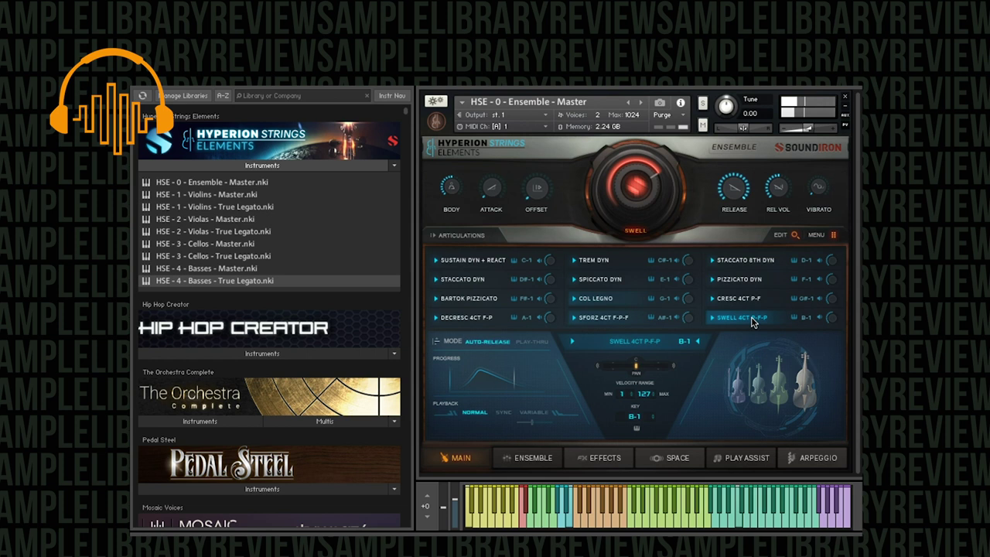
Link the key ranges of the neighbouring ensemble sections: basses to cellos, cellos to violas, and violas to violins
click(522, 460)
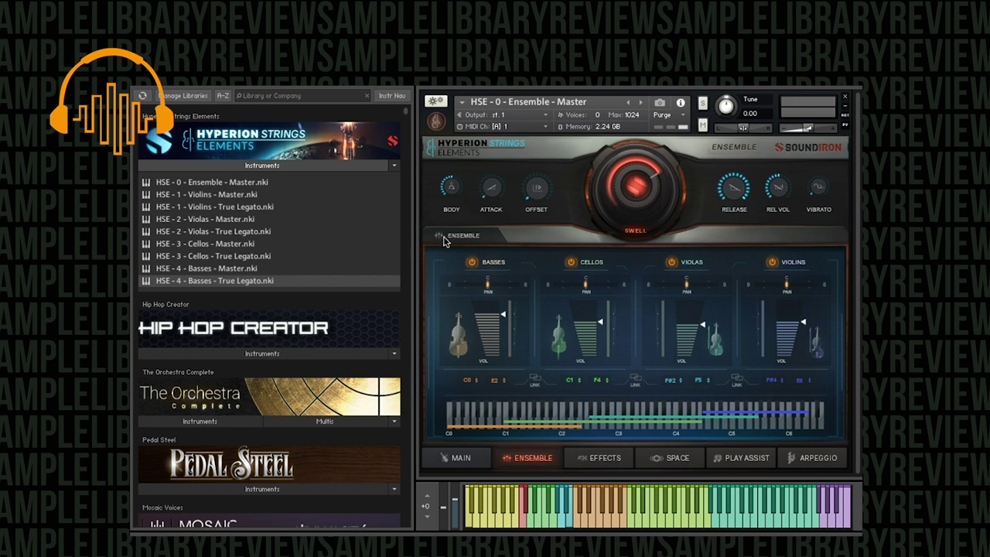
click(535, 379)
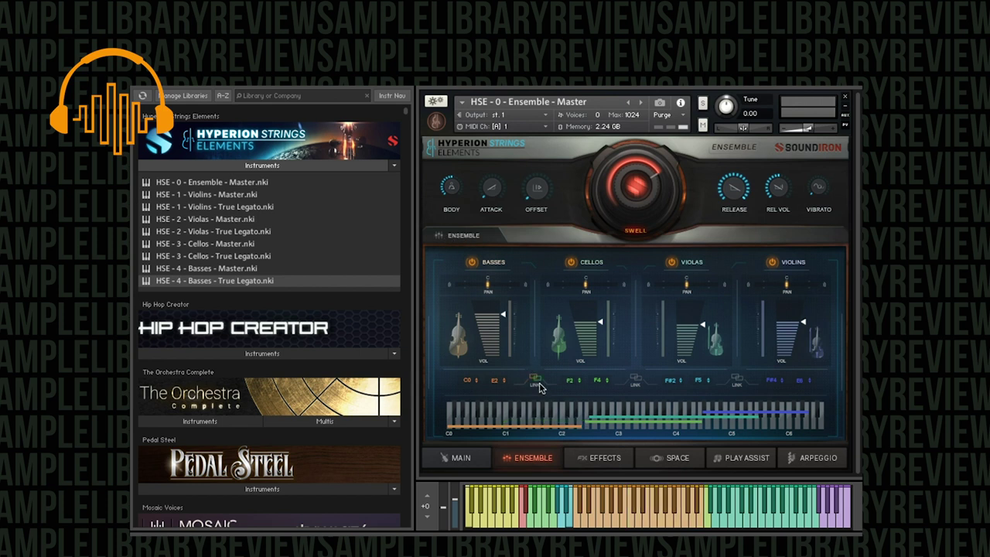
click(638, 381)
click(736, 380)
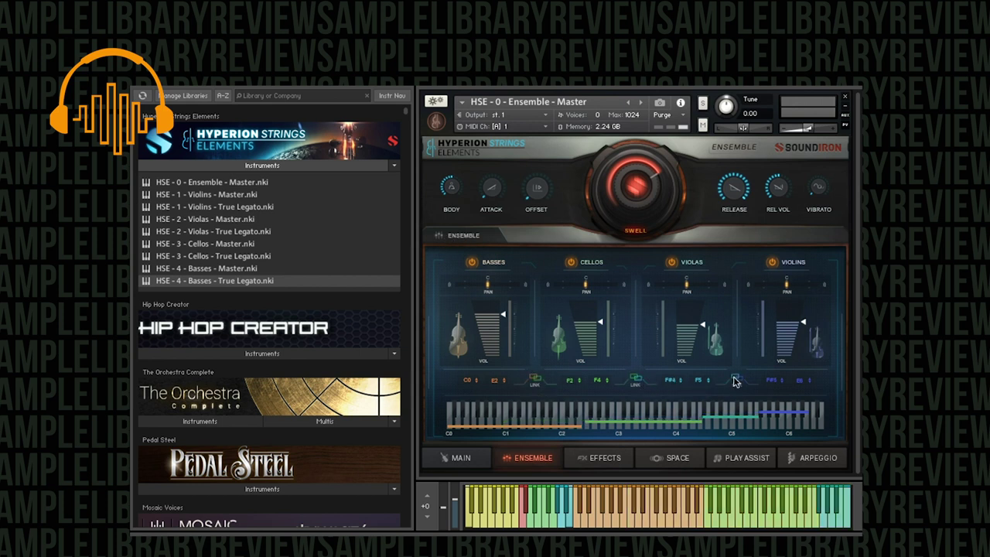
Set the lowest key of the cellos to A1, of the violas to F#3 and of the violins to C#5
drag(588, 382, 569, 404)
drag(669, 386, 668, 405)
drag(770, 382, 769, 398)
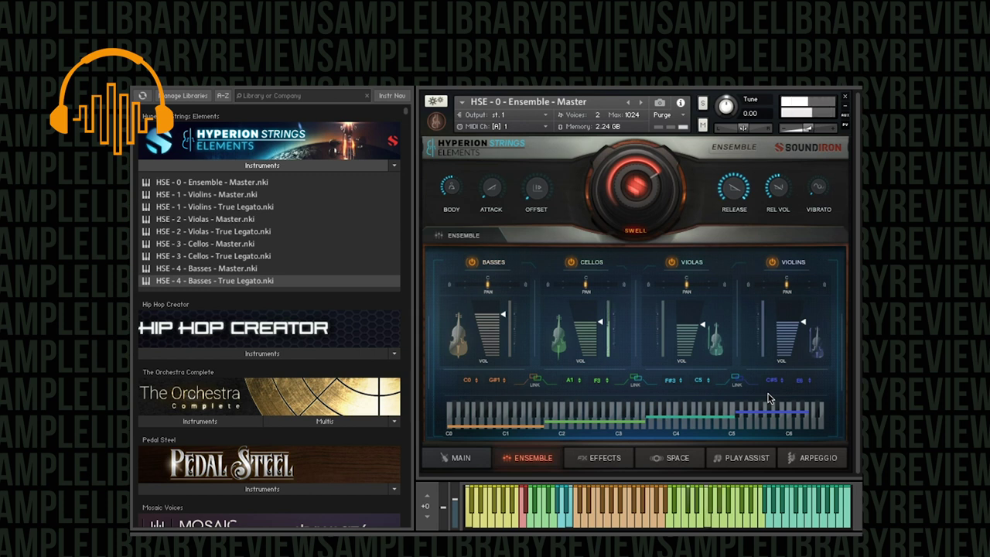
Replace the Swell 4CT P-F-P articulation in the B-1 slot with Spiccato F
click(470, 467)
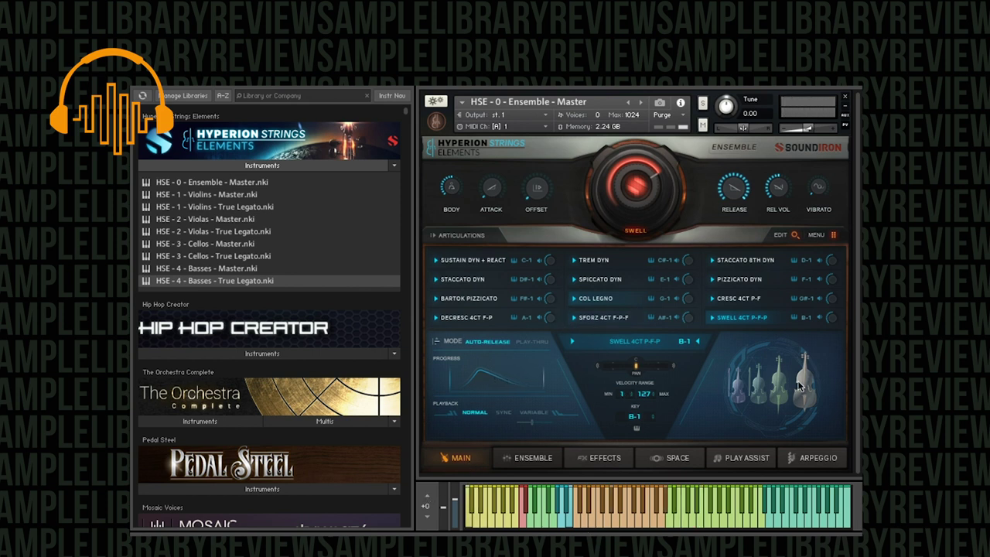
click(601, 348)
click(704, 354)
click(652, 345)
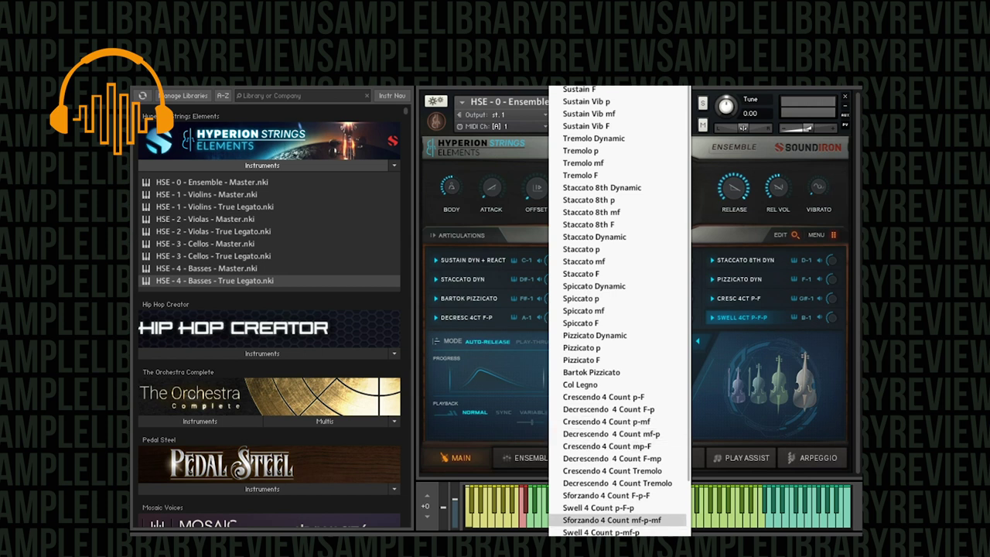
click(625, 321)
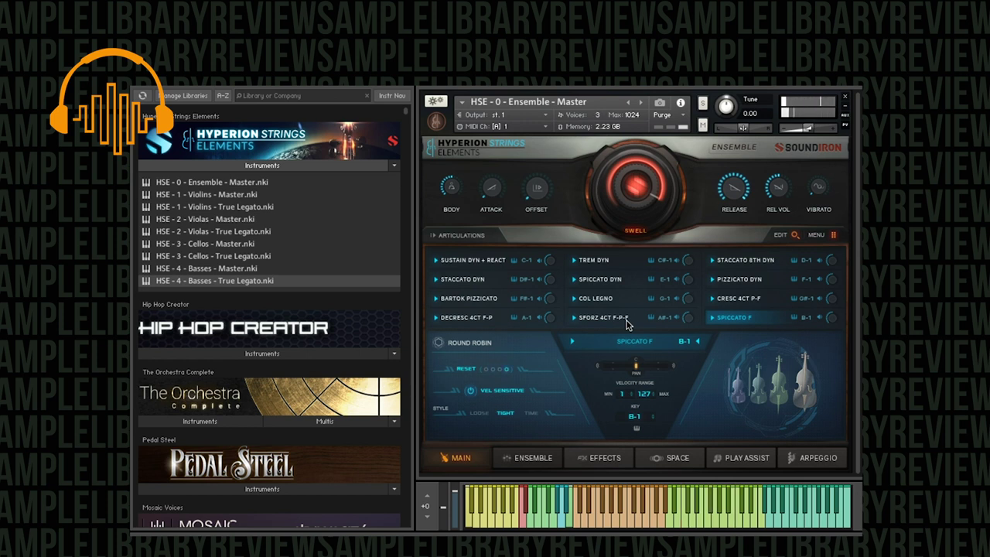
Try Sustain Vib p, Sustain mf and Sustain F in the B-1 slot, finishing with Sustain Vib F
click(658, 337)
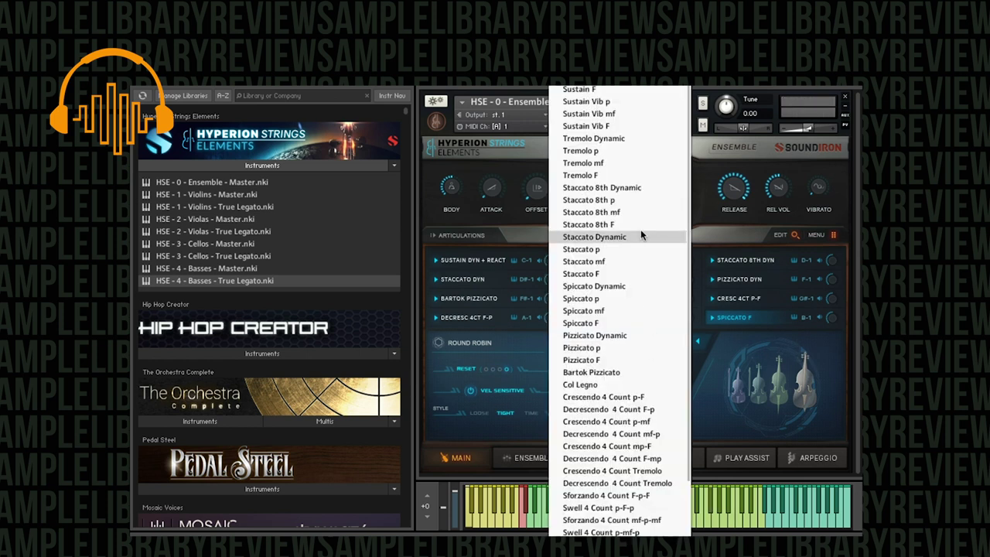
click(605, 102)
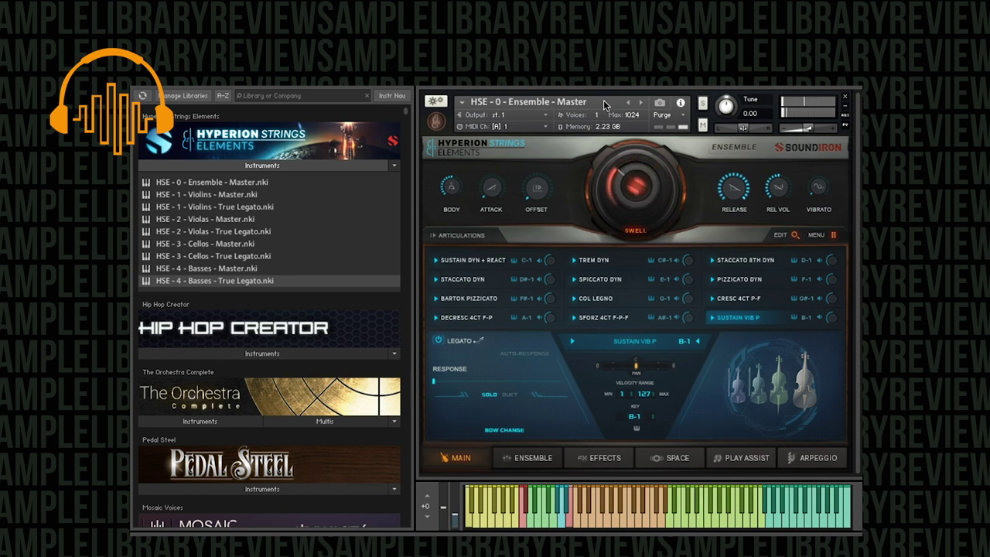
click(649, 349)
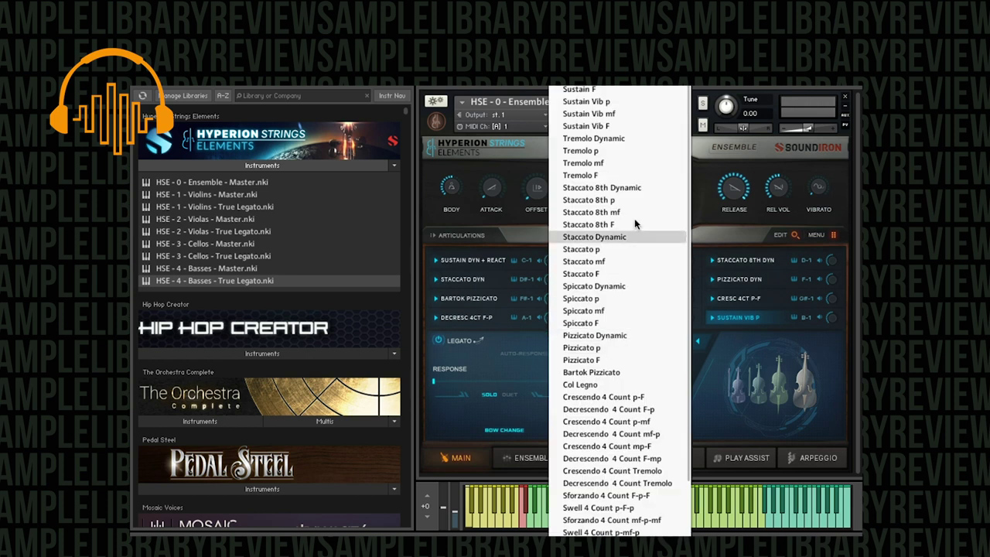
click(616, 89)
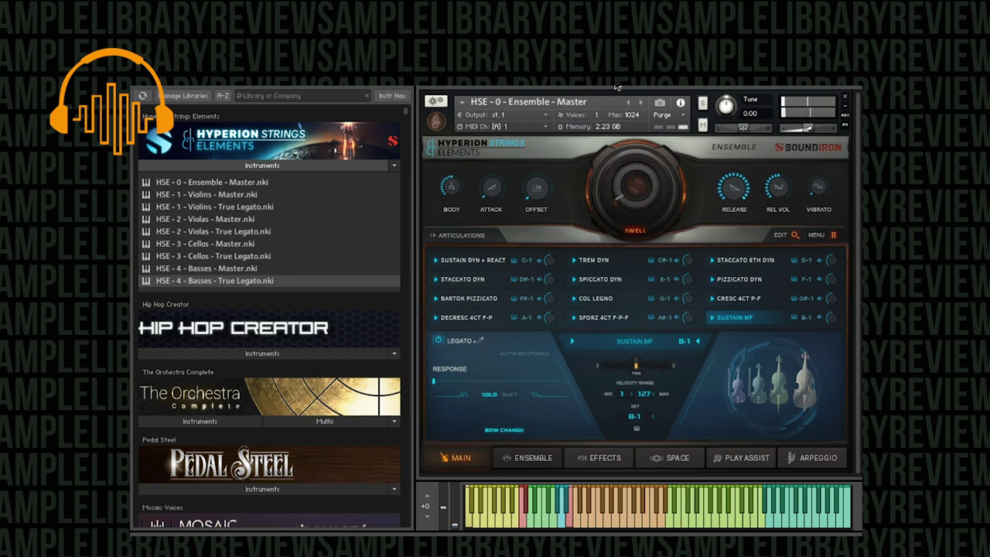
click(654, 340)
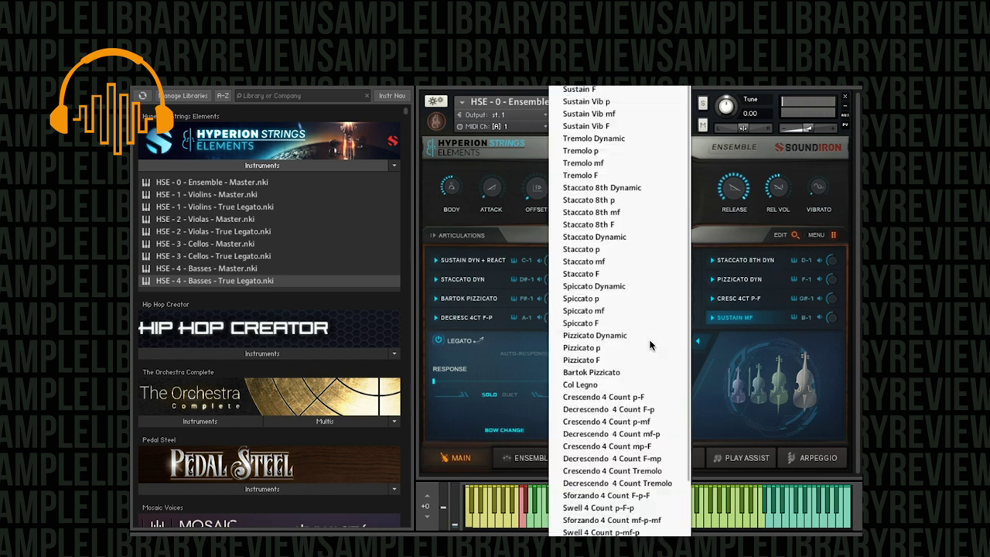
click(616, 92)
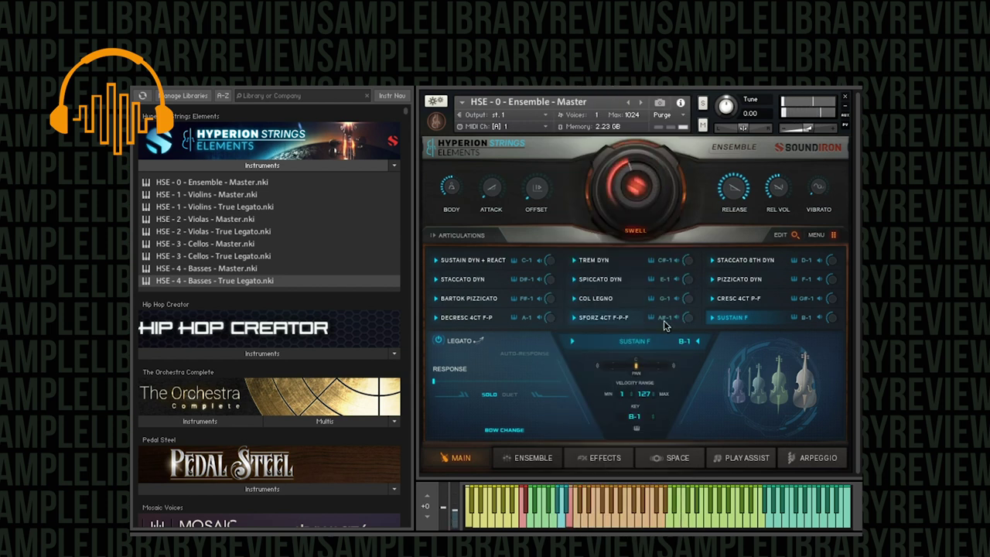
click(643, 342)
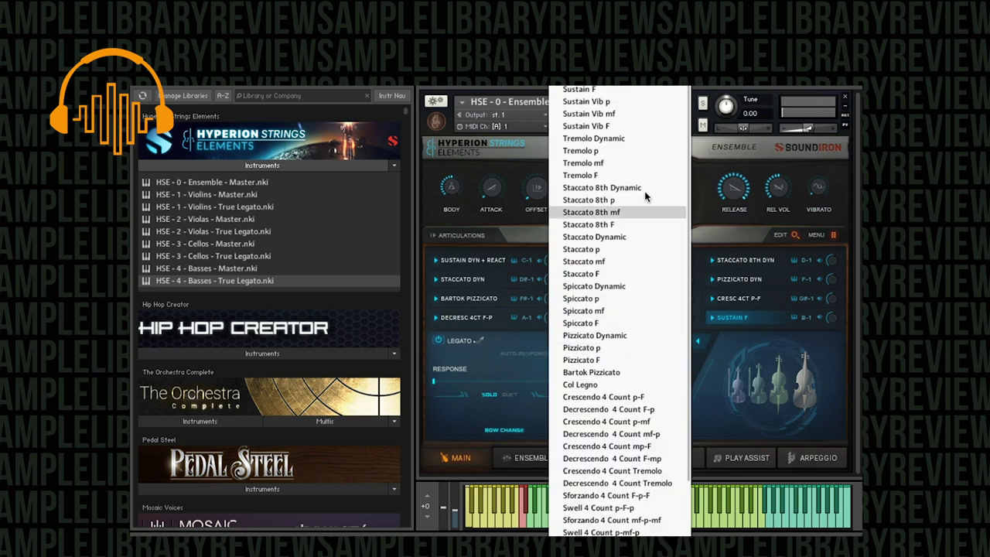
click(616, 124)
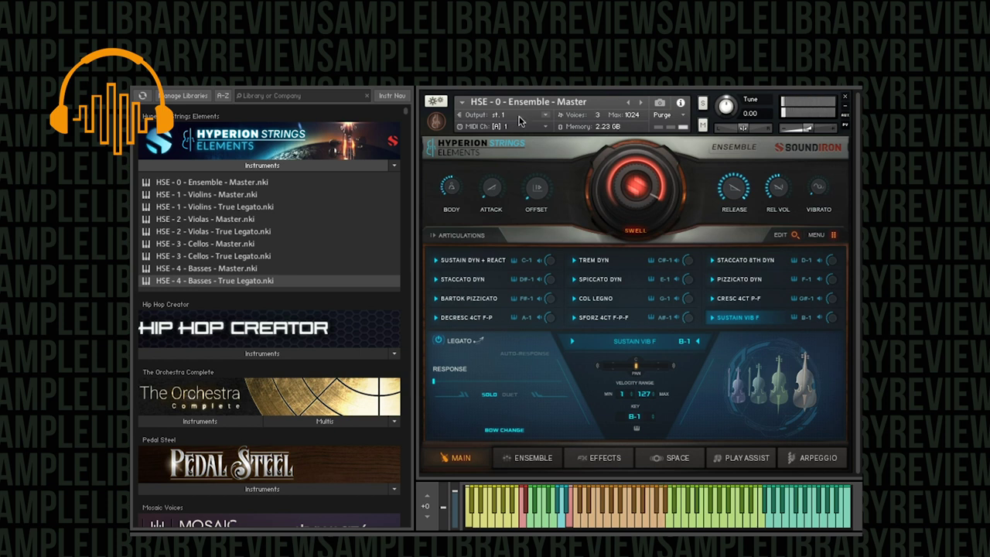
Remove the Ensemble Master instrument from the rack and load HSE - 1 - Violins - True Legato
click(532, 457)
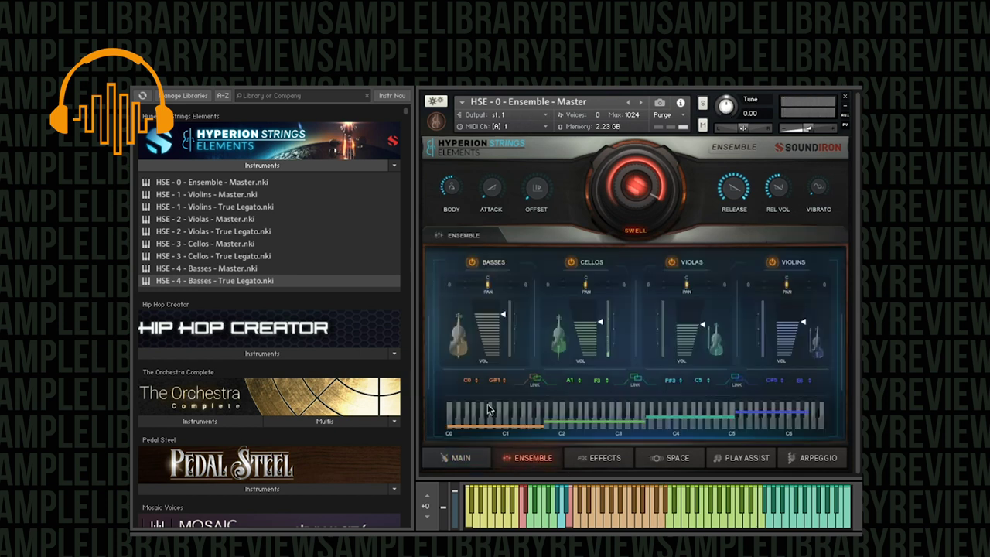
click(844, 96)
click(664, 129)
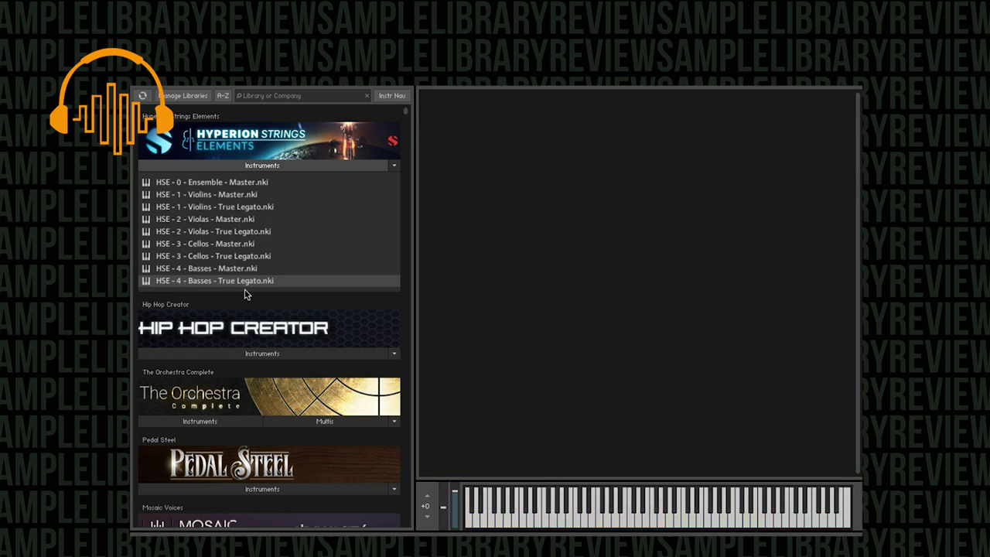
drag(202, 209, 580, 166)
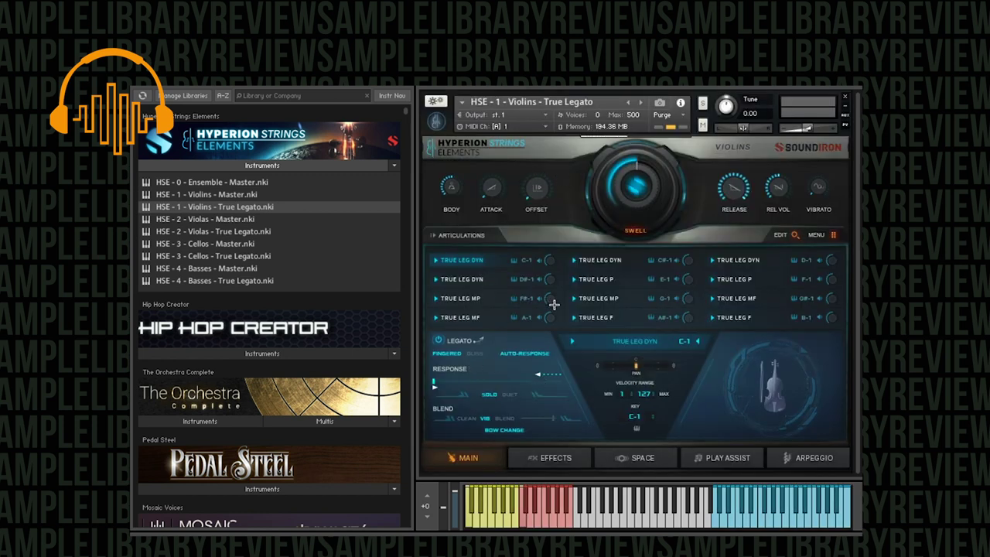
Shift the on-screen keyboard up two octaves and select the True Leg Dyn articulation in the C#-1 slot
click(427, 497)
click(427, 497)
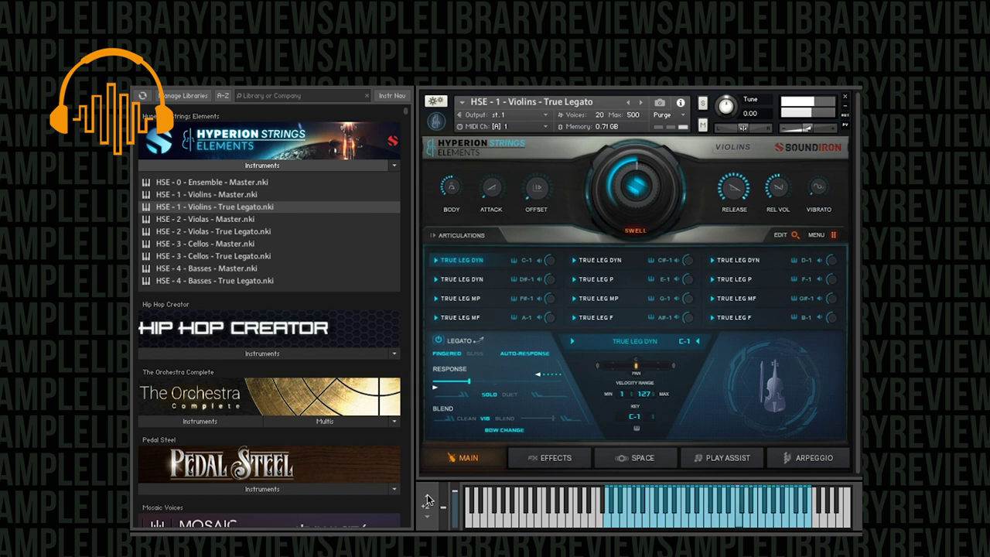
click(599, 261)
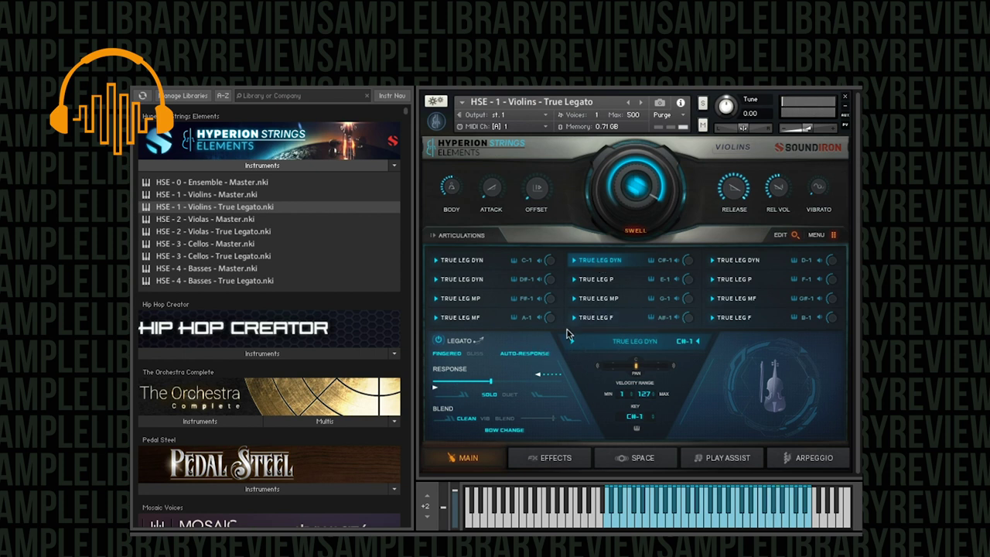
Compare the True Leg Dyn articulations in the C-1 and C#-1 slots and view the articulation choices for C#-1
click(485, 263)
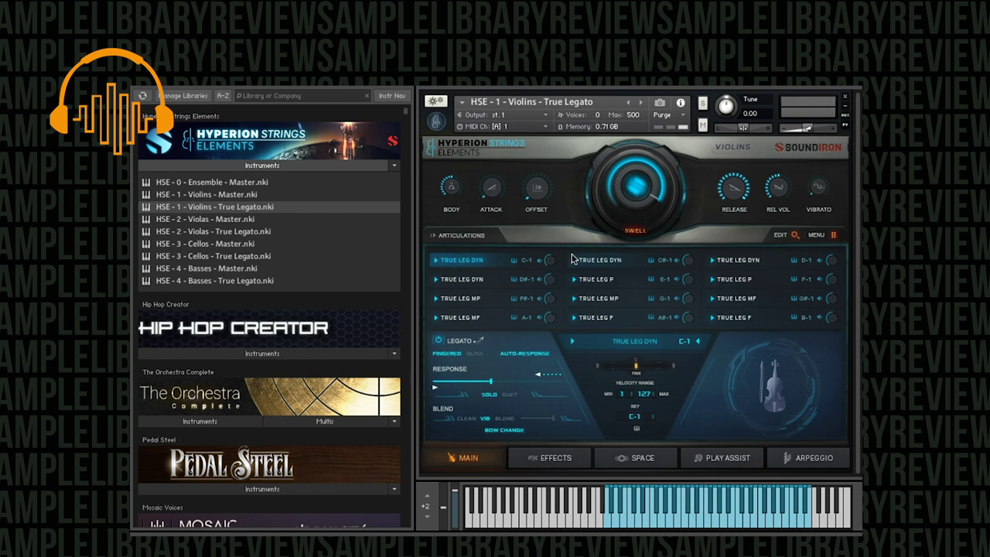
click(610, 260)
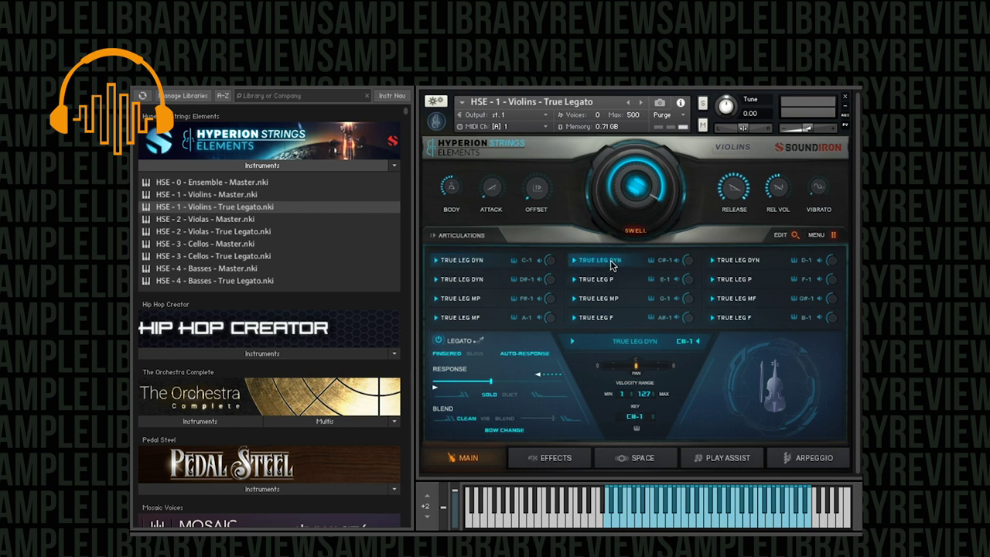
click(632, 347)
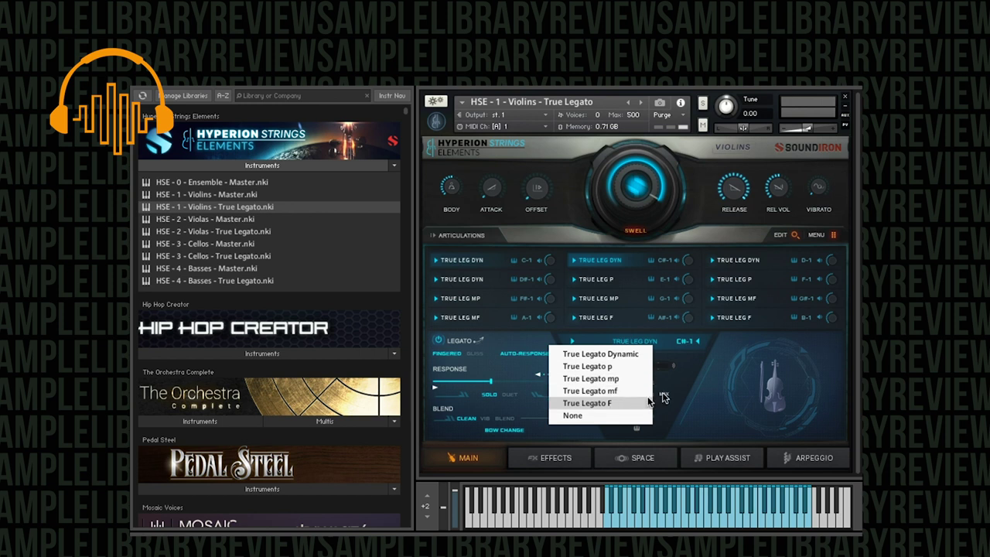
click(694, 378)
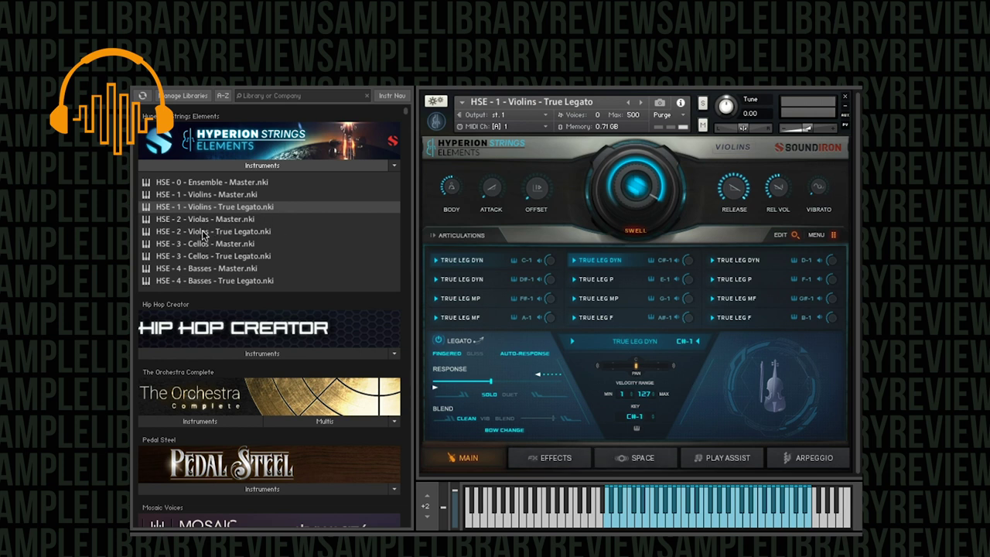
Replace the violins patch with HSE - 2 - Violas - Master and audition Sustain Dyn + React, Trem Dyn and Spiccato Dyn
drag(197, 222, 642, 274)
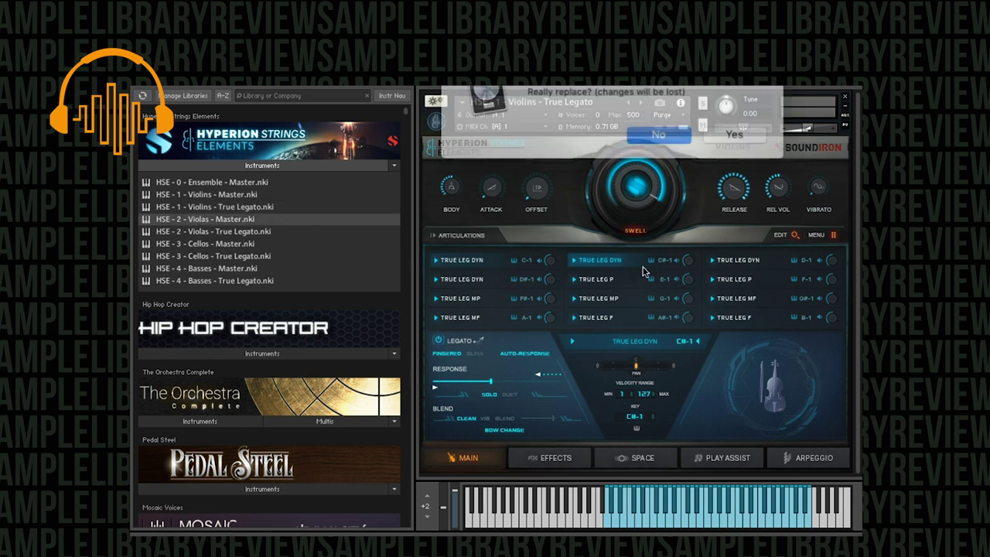
click(714, 129)
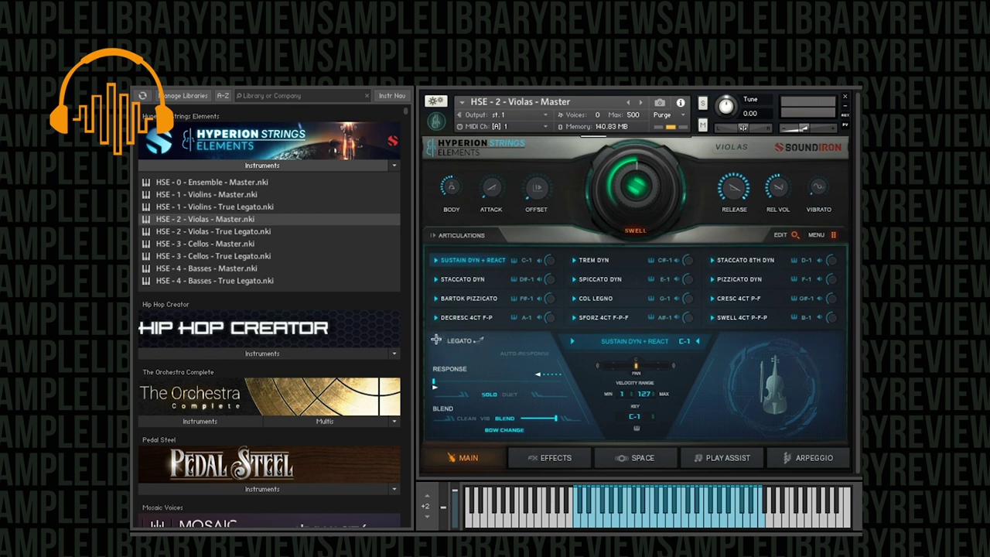
click(470, 262)
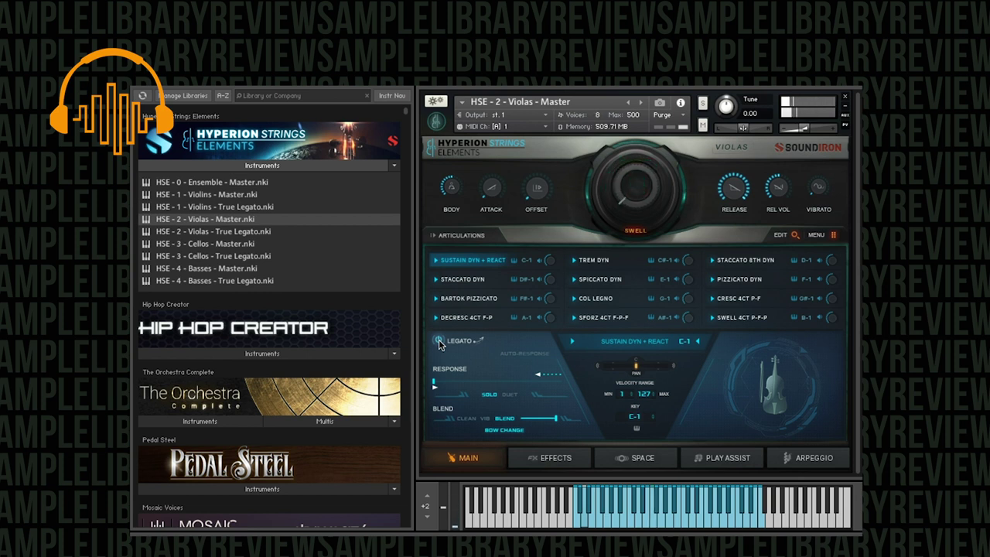
click(616, 266)
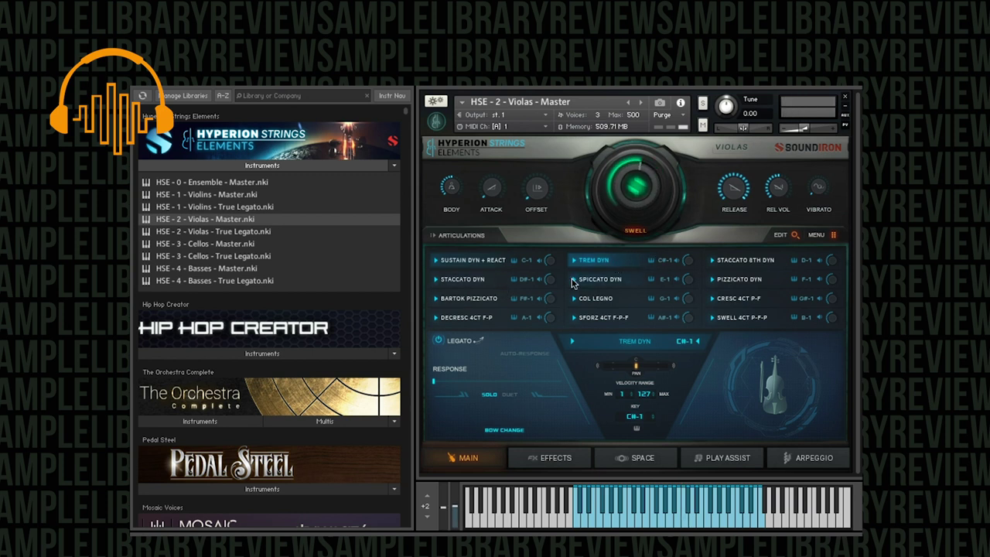
click(602, 283)
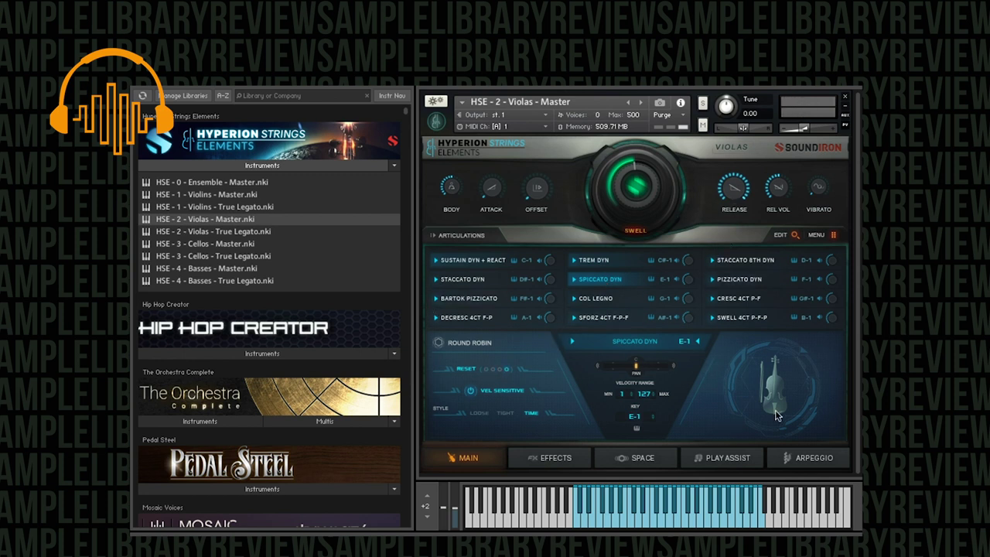
Try the Muzik Hall reverb preset for the violas, then switch the space preset to Richly Thin
click(643, 458)
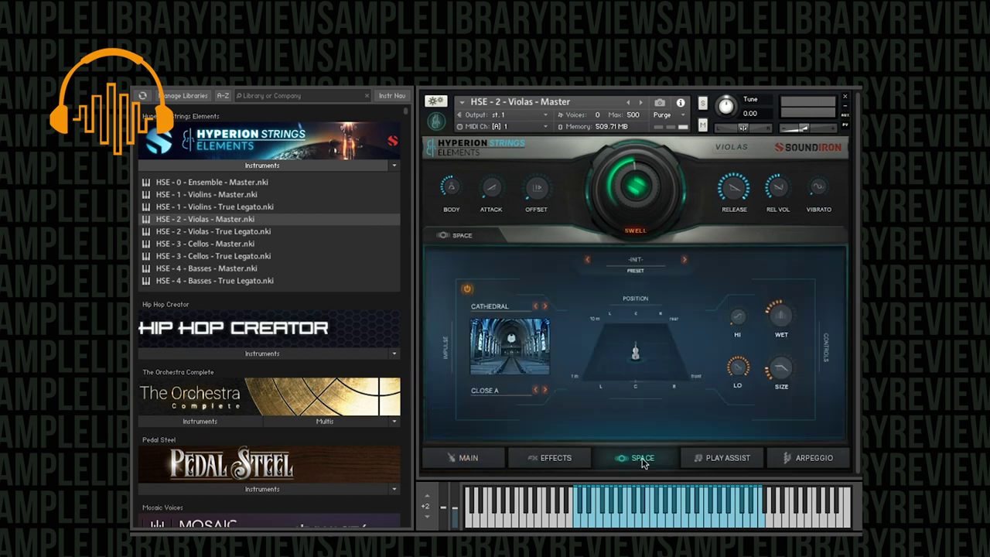
click(636, 259)
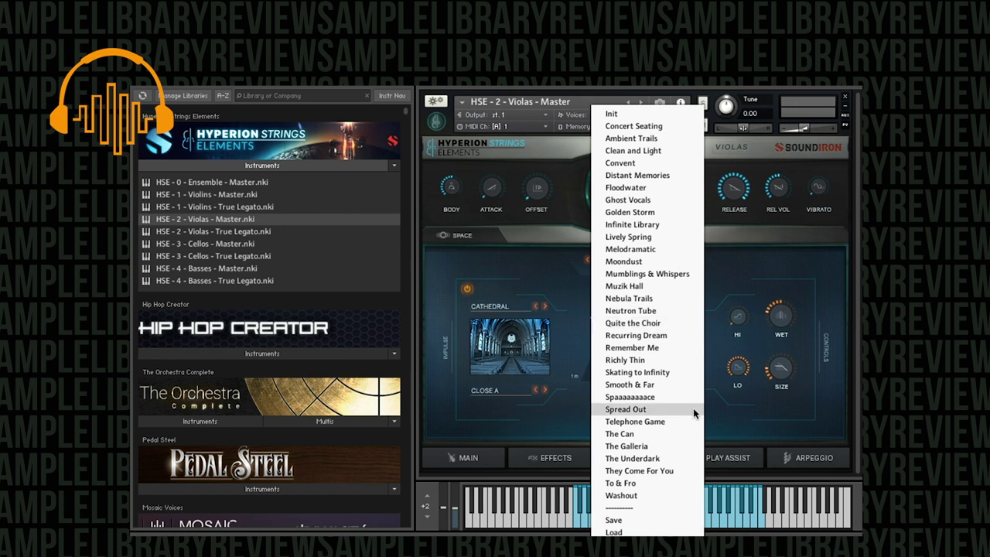
click(656, 288)
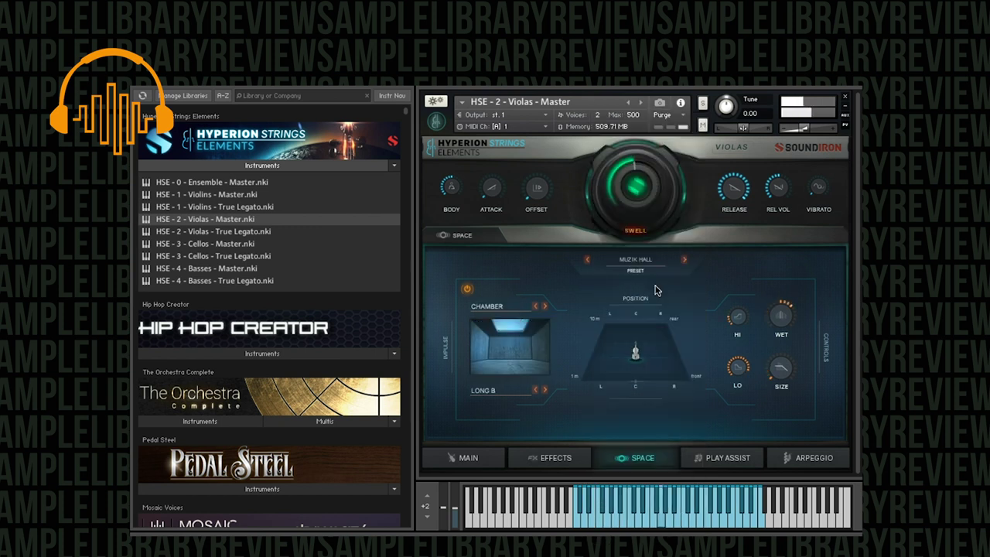
click(658, 266)
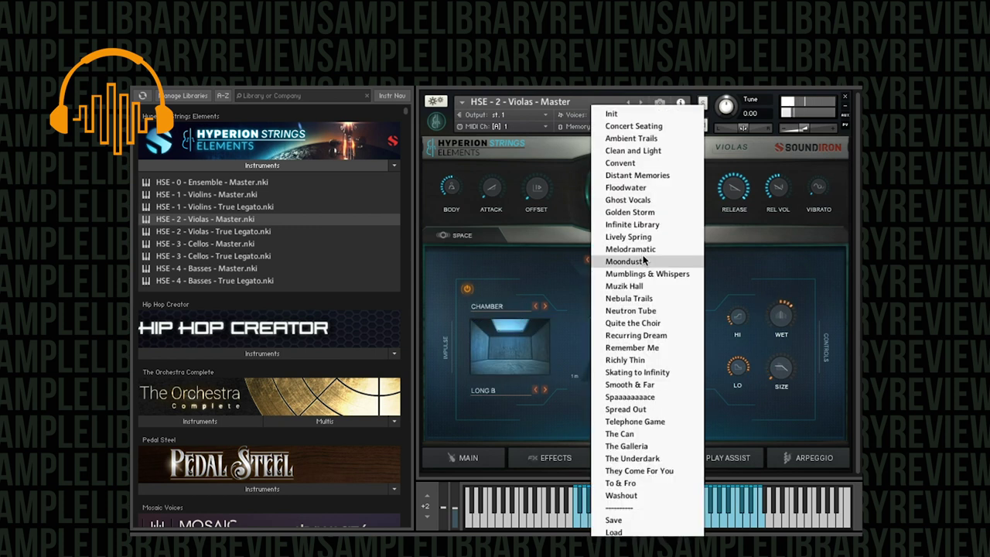
click(665, 363)
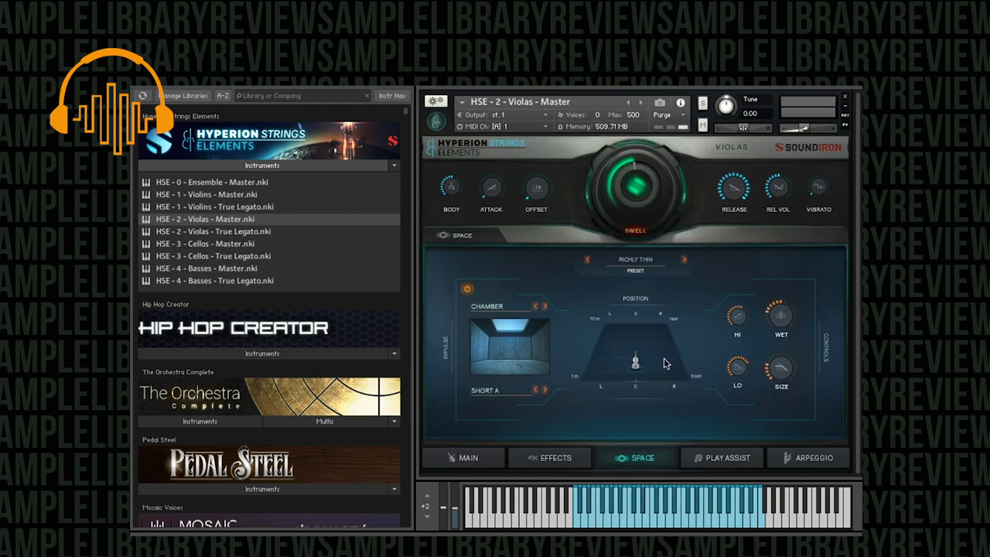
Adjust the violas' position in the room, change the reverb impulse to Cathedral Close A and adjust the wet level
mouse_move(634, 366)
mouse_down()
mouse_move(676, 363)
mouse_move(636, 360)
mouse_up()
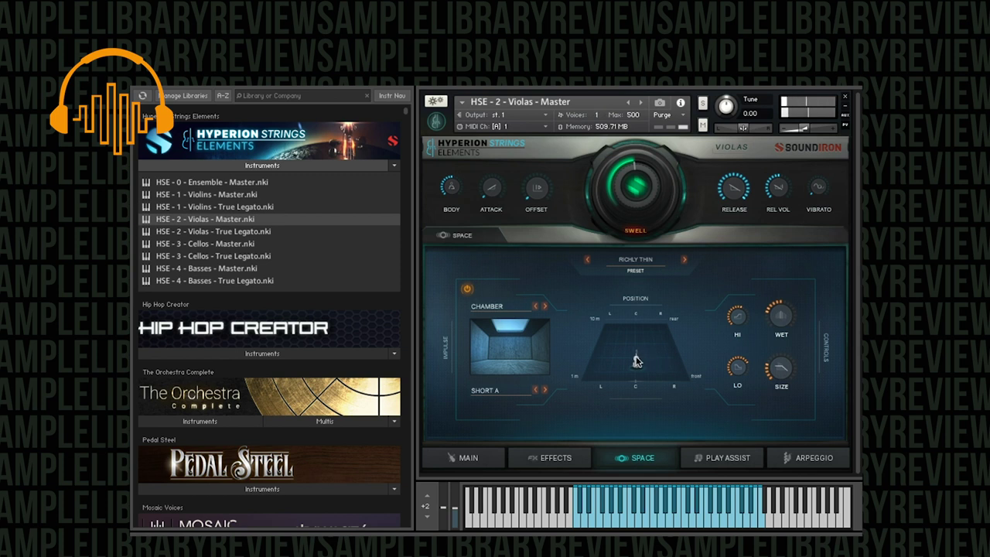
click(508, 313)
click(506, 318)
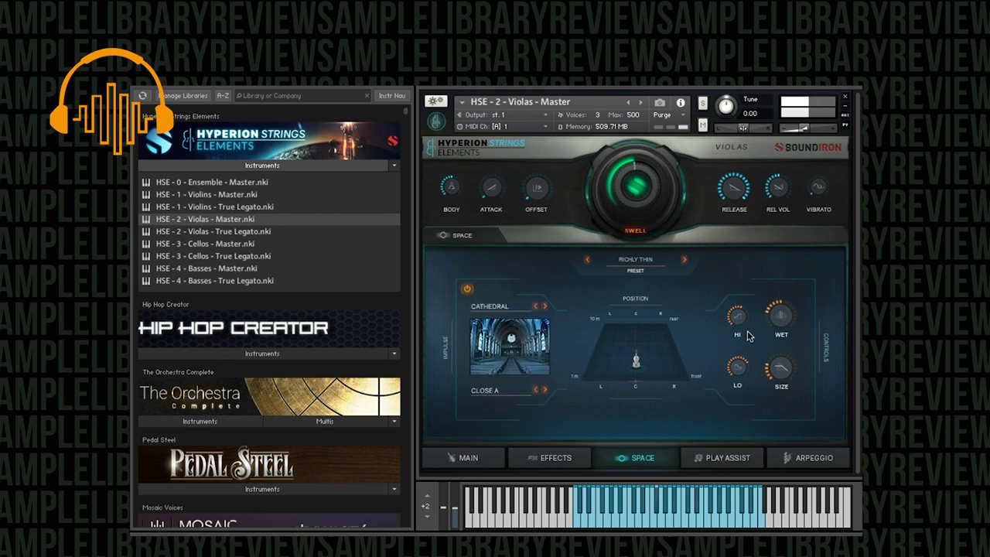
mouse_move(784, 303)
drag(780, 304, 781, 312)
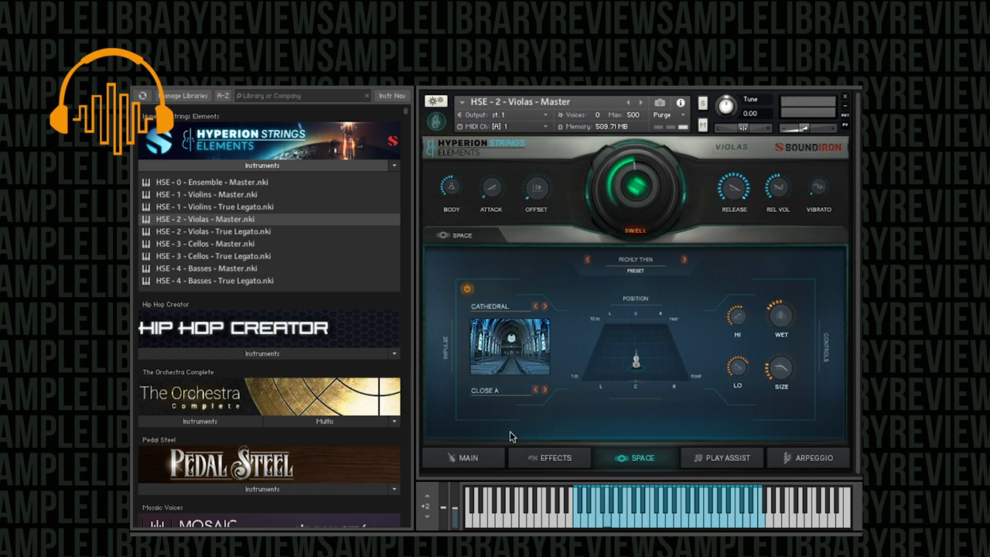
Audition the violas' Pizzicato Dyn, Spiccato Dyn, Bartok Pizzicato, Col Legno, Cresc 4CT P-F and Sforz 4CT F-P-F articulations
click(468, 458)
click(747, 280)
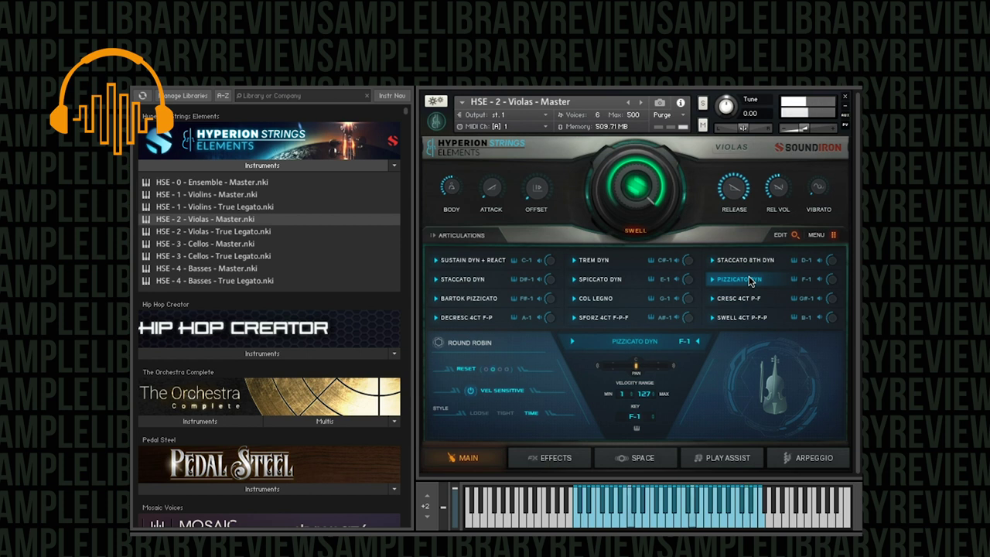
click(604, 281)
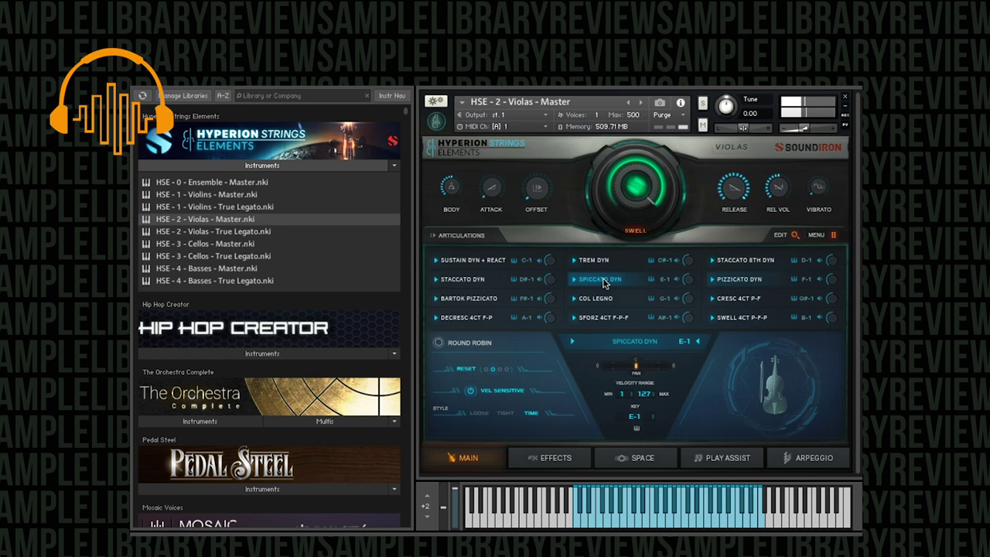
click(504, 301)
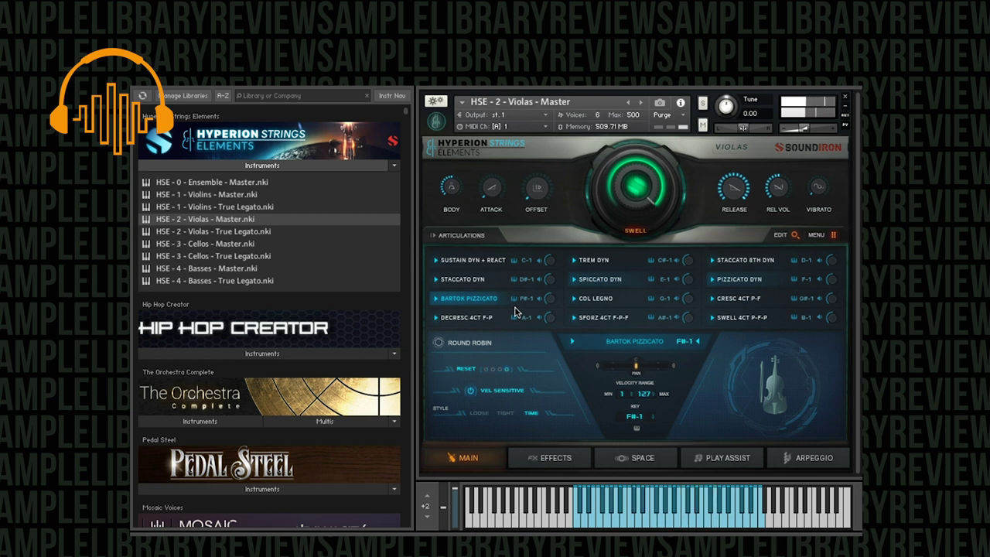
click(592, 298)
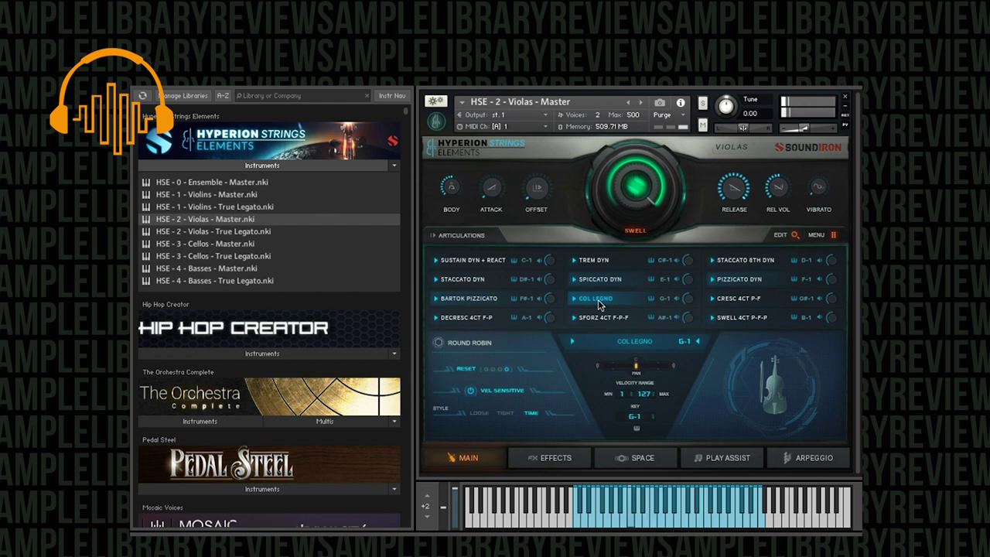
click(724, 301)
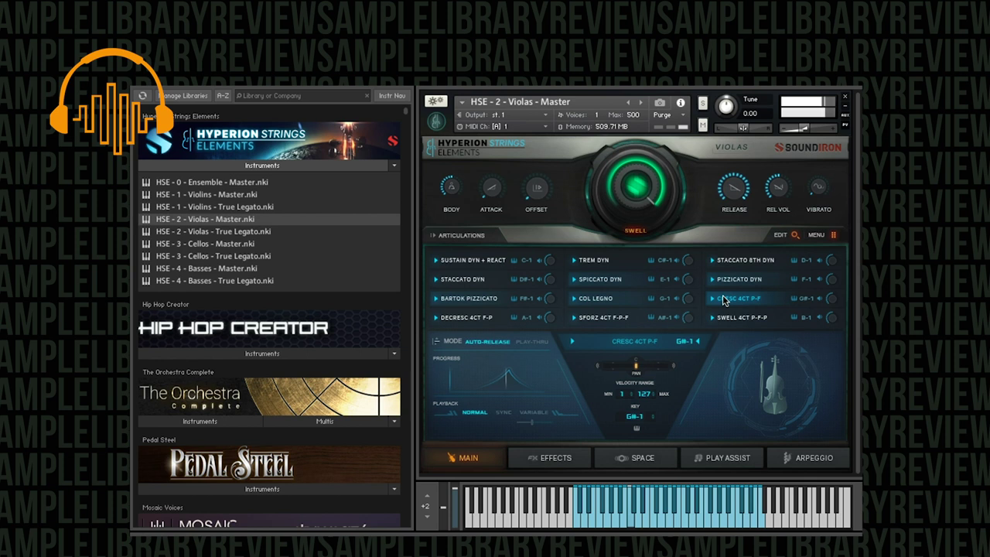
click(617, 322)
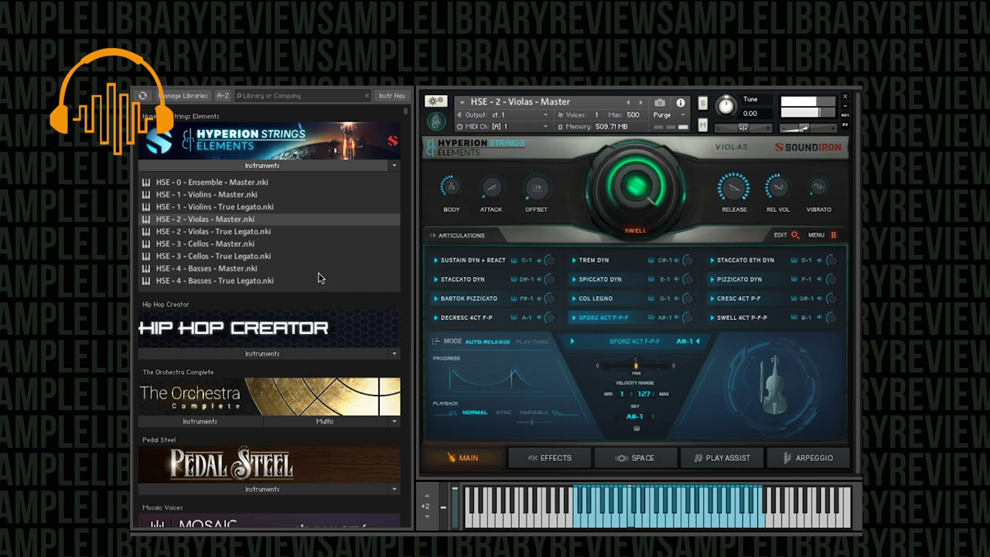
Replace the violas patch with HSE - 3 - Cellos - Master and accept the replacement
click(219, 244)
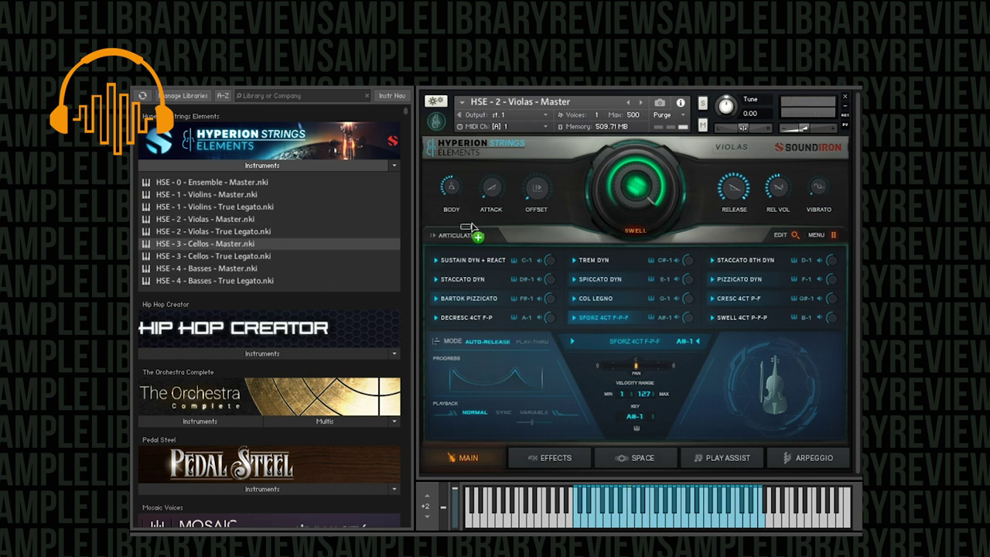
drag(473, 226, 473, 226)
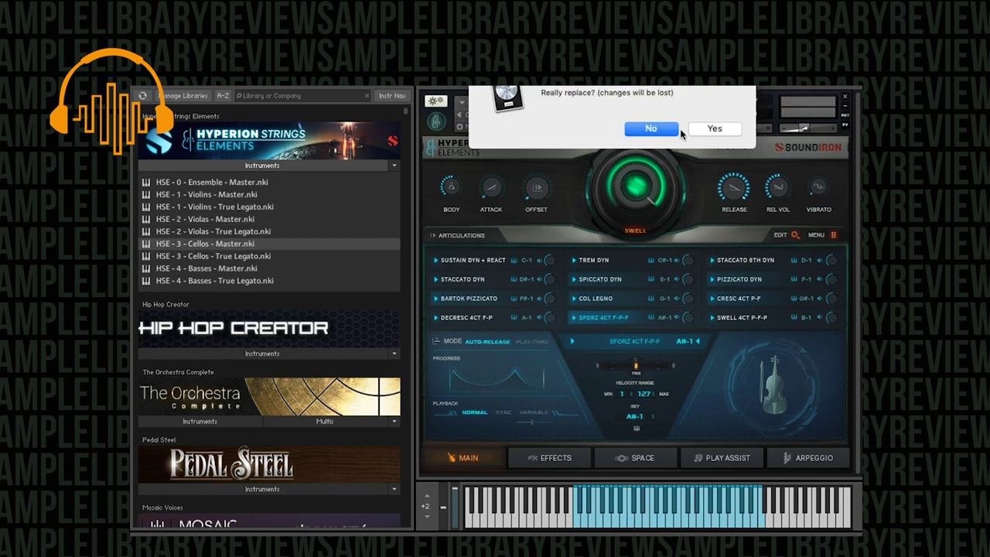
click(723, 127)
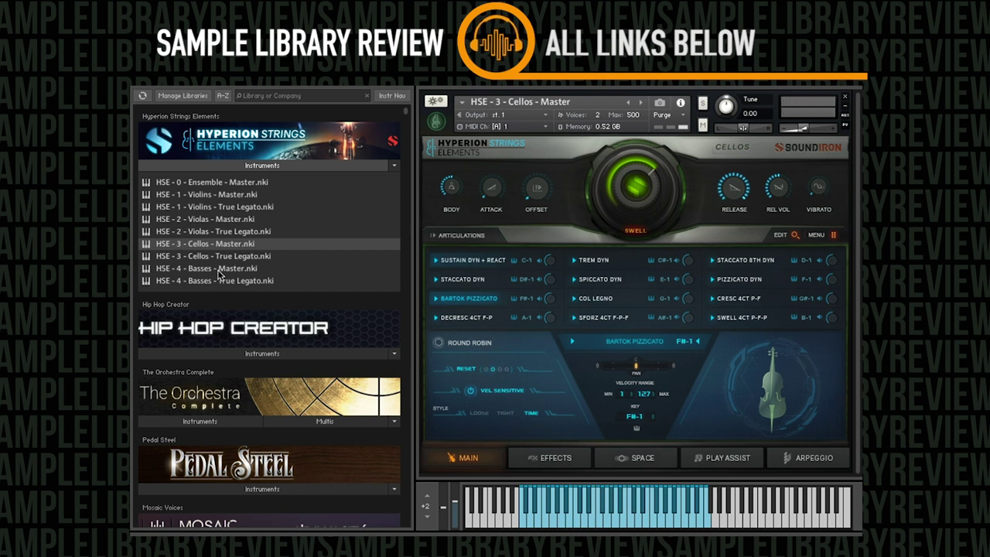
Replace the cellos patch with HSE - 4 - Basses - Master and turn on Legato for Sustain Dyn + React
drag(211, 275, 623, 277)
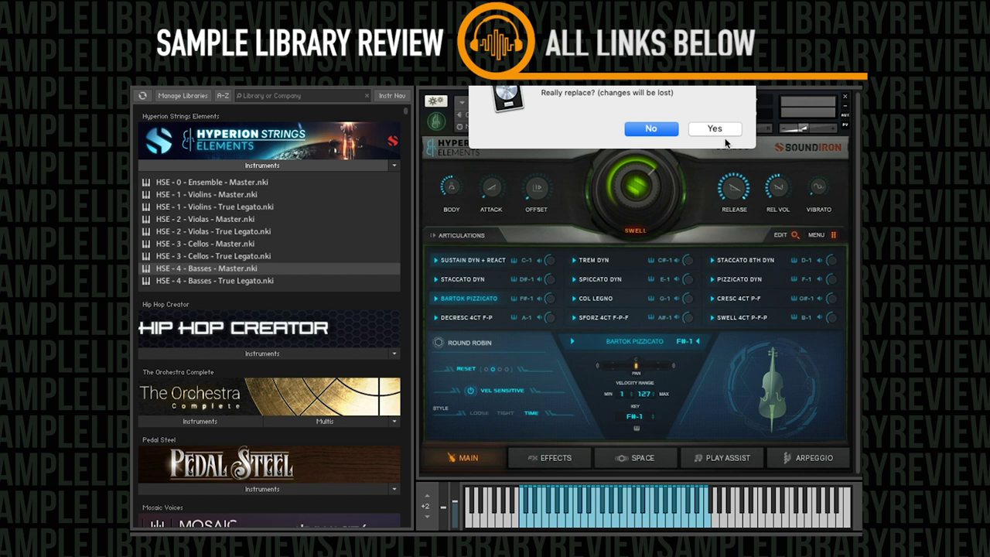
key(Return)
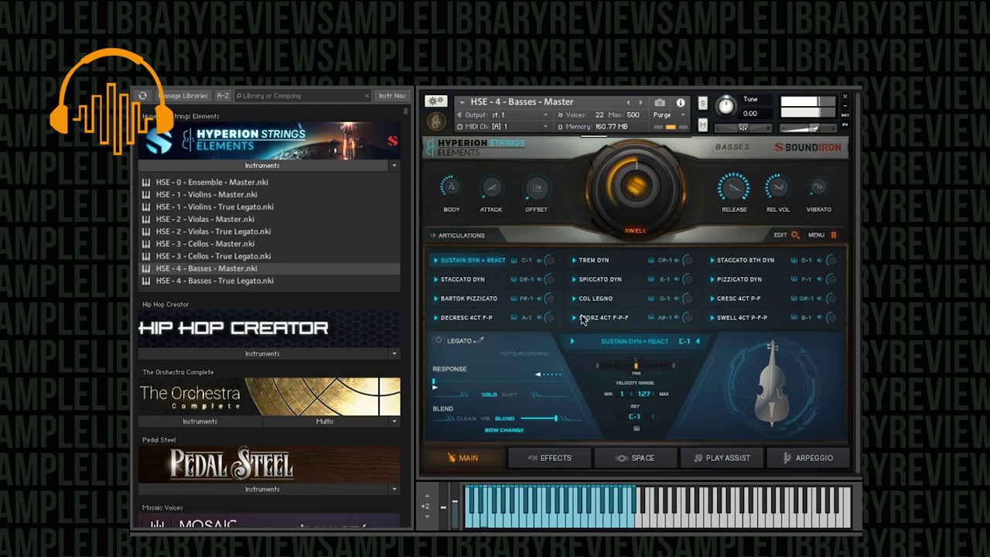
click(437, 343)
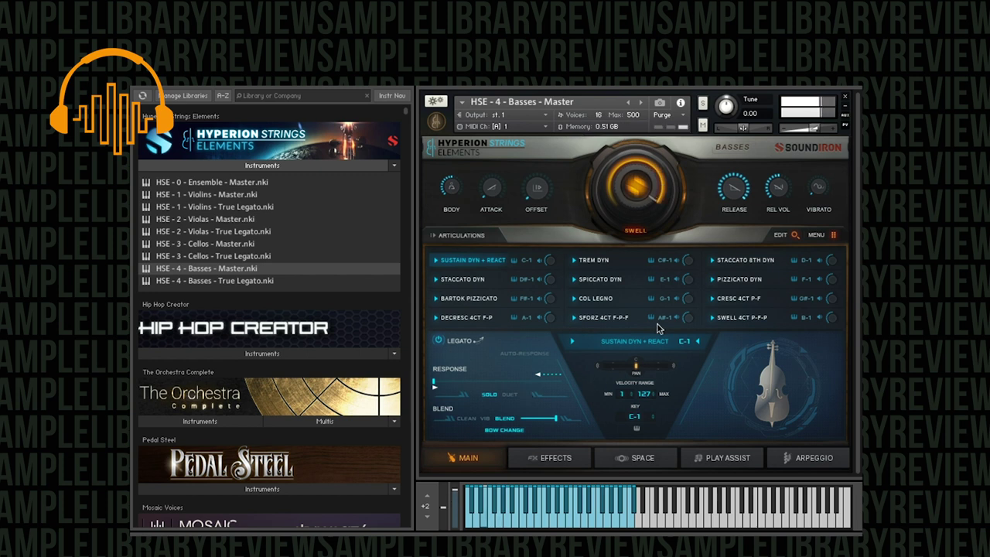
Move the basses slightly left and closer to the front of the reverb space, and adjust the reverb's wet level
click(630, 462)
drag(636, 352, 628, 367)
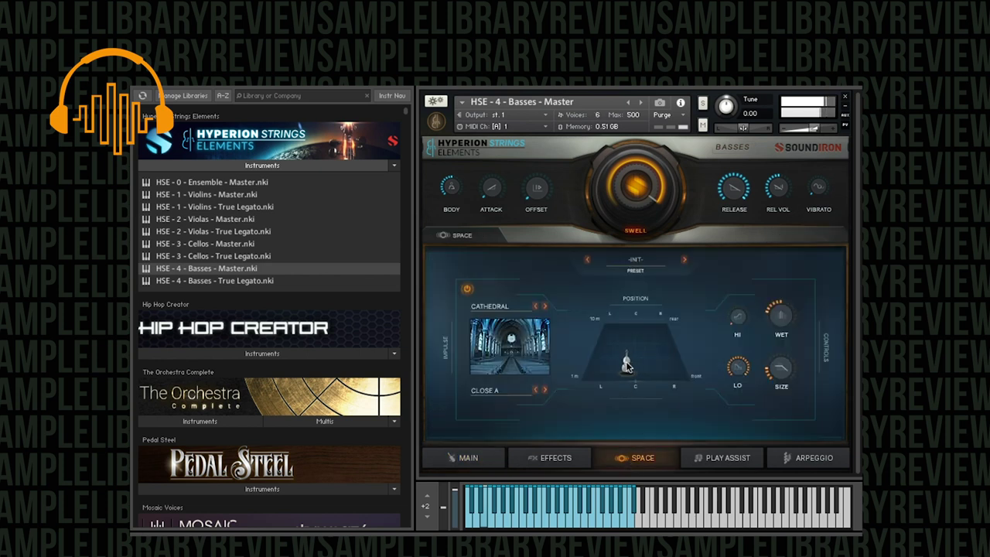
drag(781, 328, 787, 314)
Try the Cream effects preset on the basses, then switch the effects preset to Horned
click(536, 463)
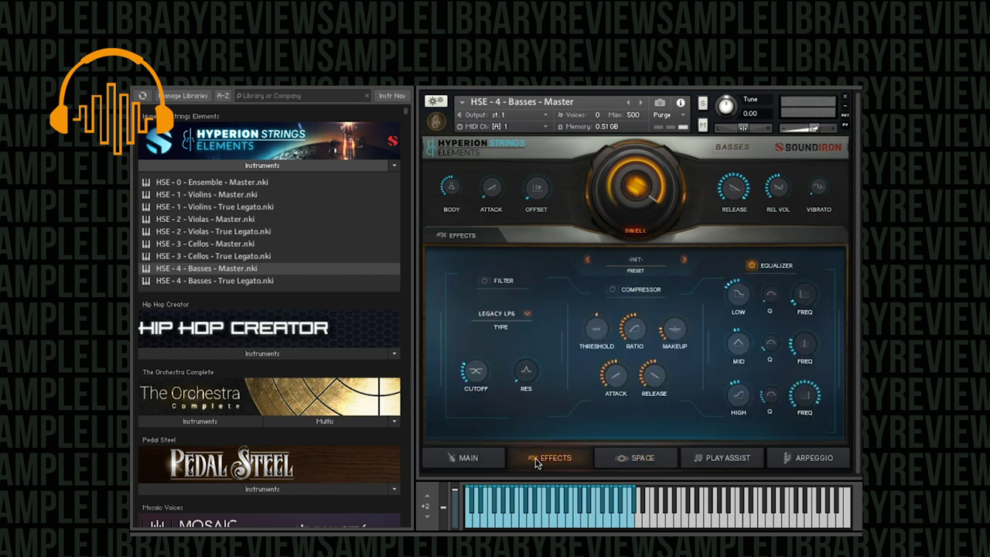
click(634, 267)
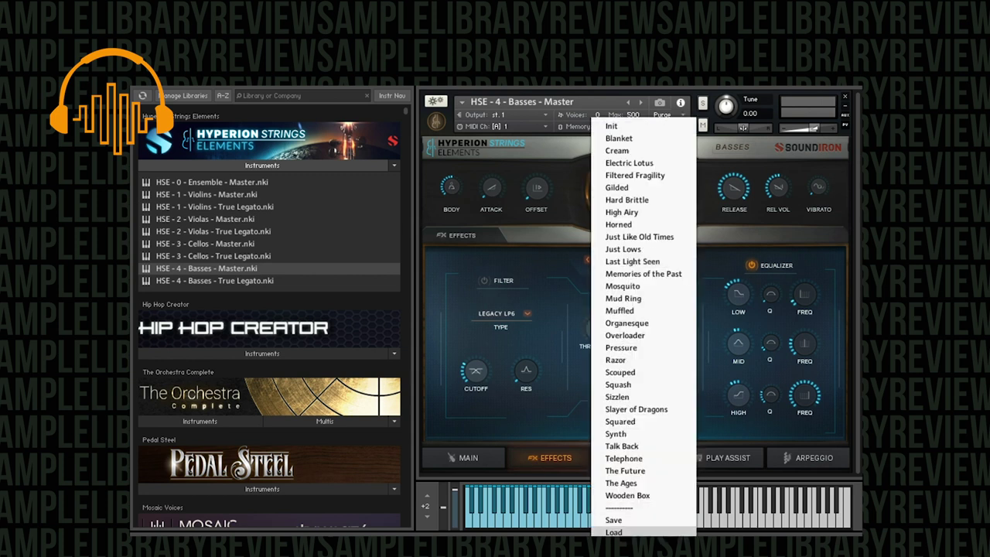
click(639, 151)
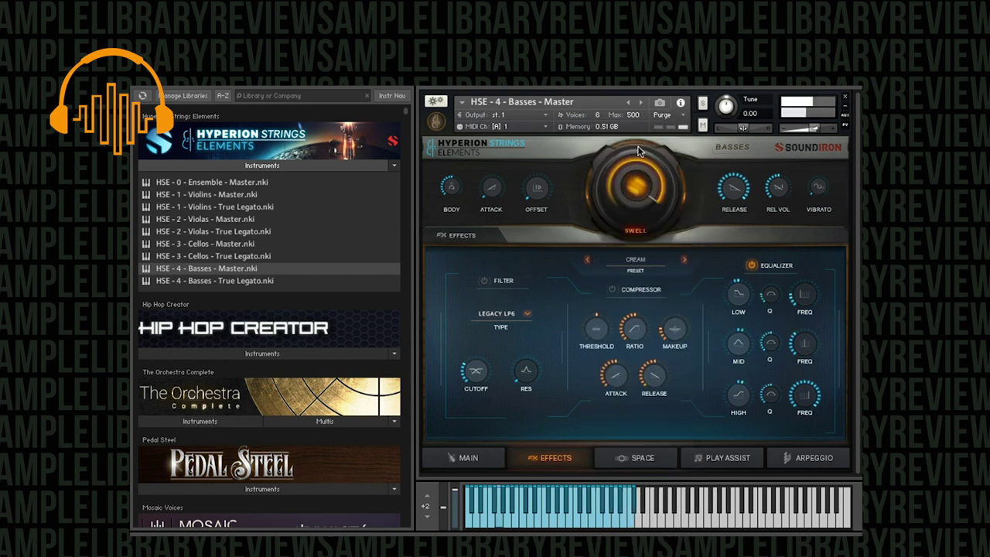
click(648, 266)
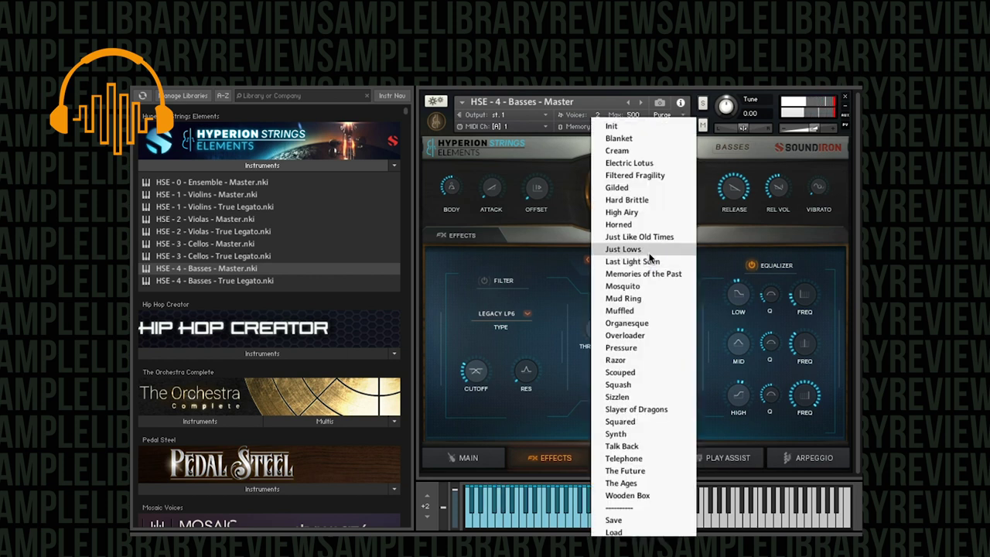
click(643, 224)
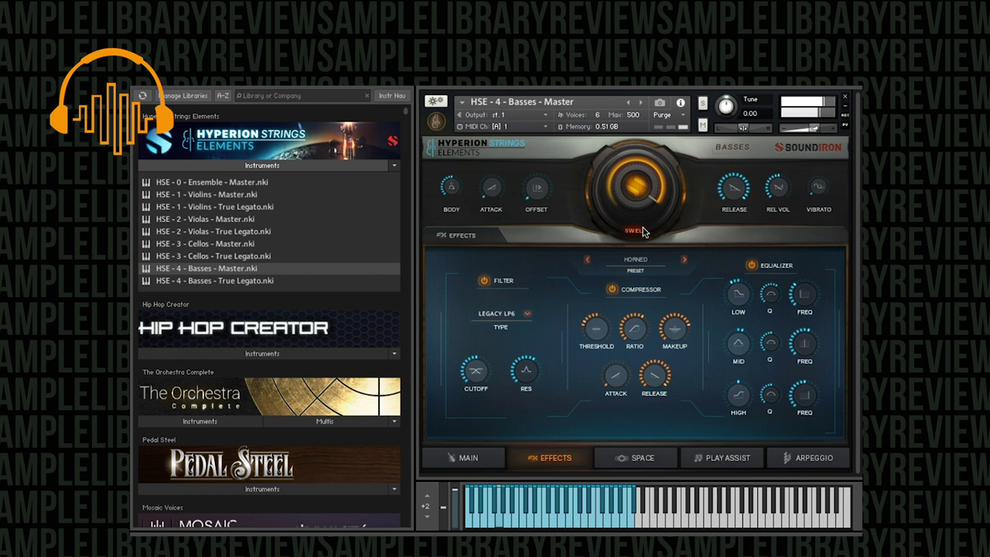
Audition the Mud Ring, Muffled, Pressure and Synth effects presets on the basses
click(641, 267)
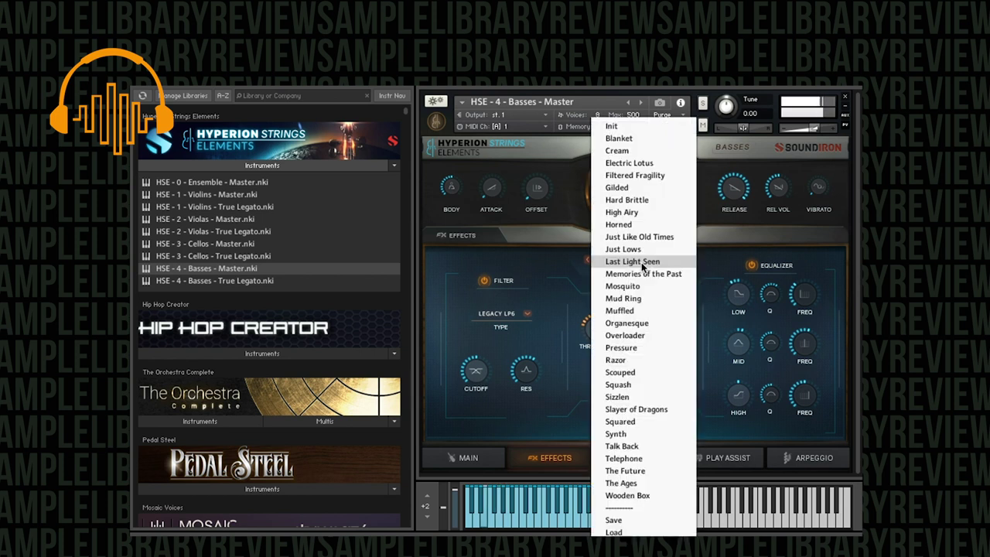
click(645, 297)
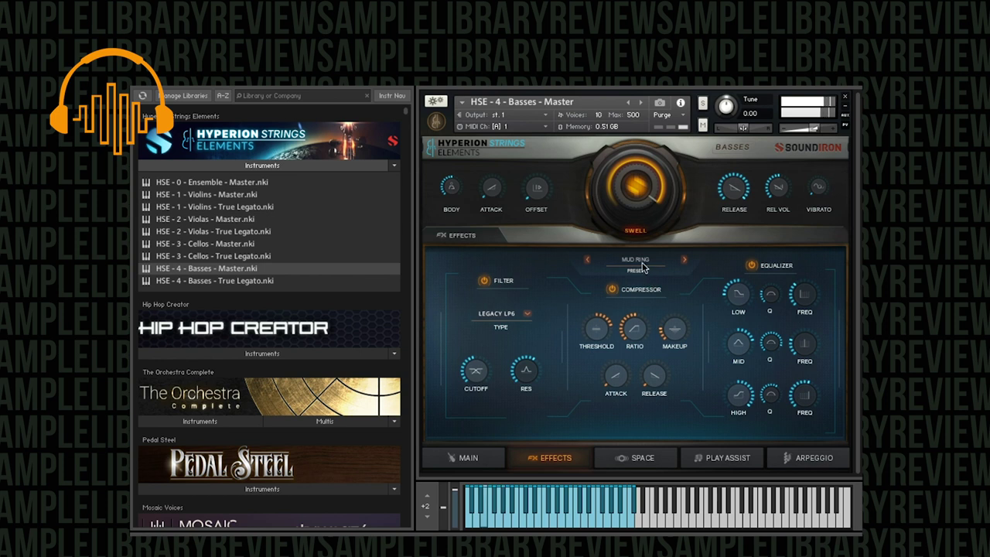
click(641, 266)
click(647, 303)
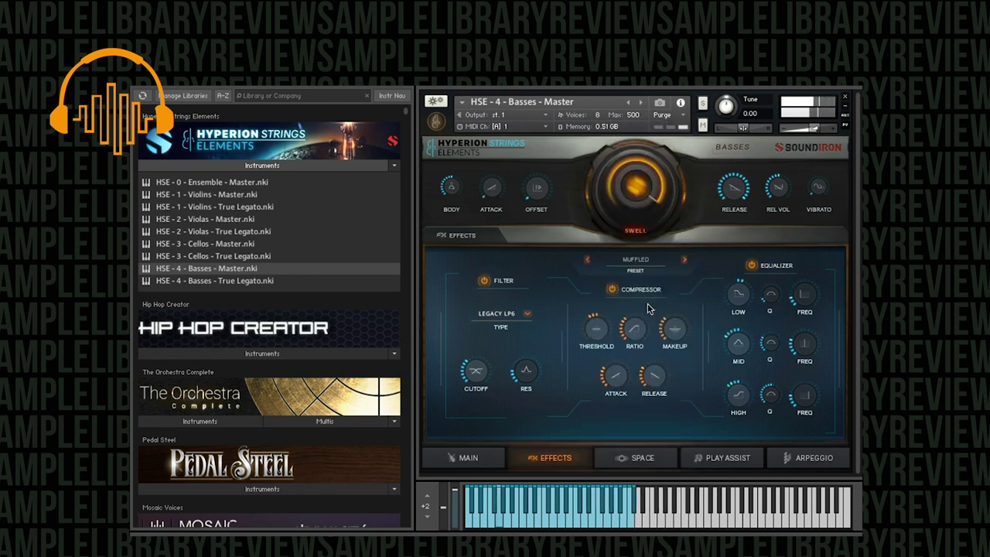
click(633, 262)
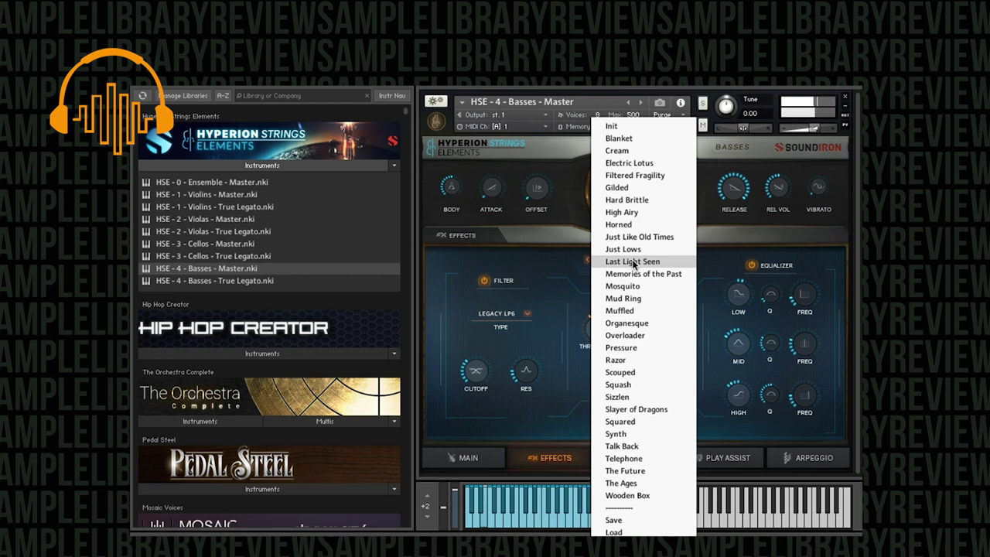
click(636, 348)
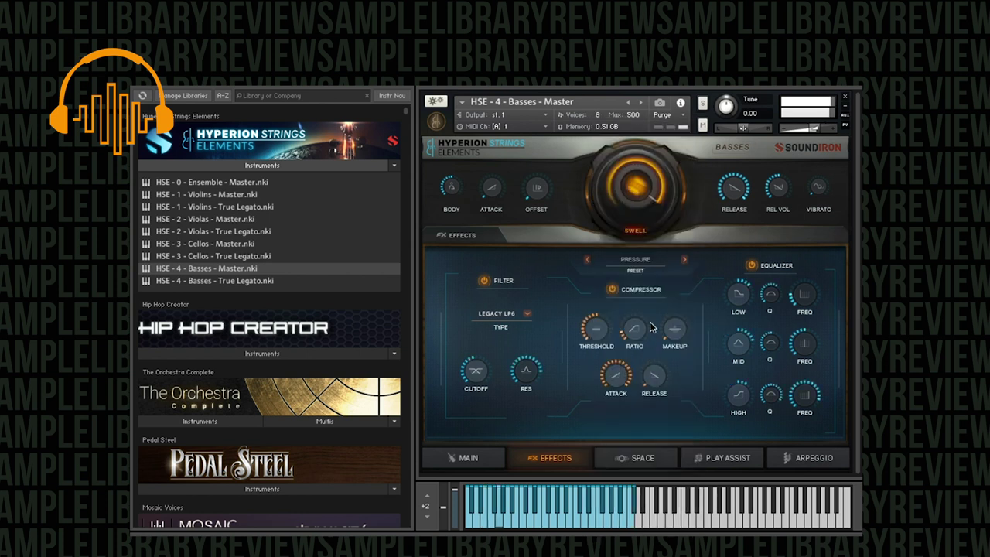
click(646, 267)
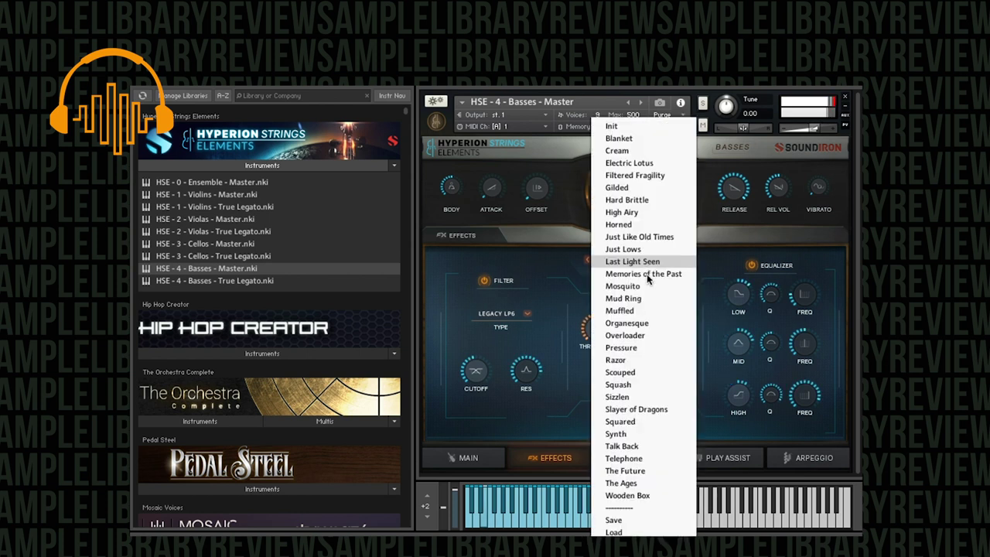
click(646, 434)
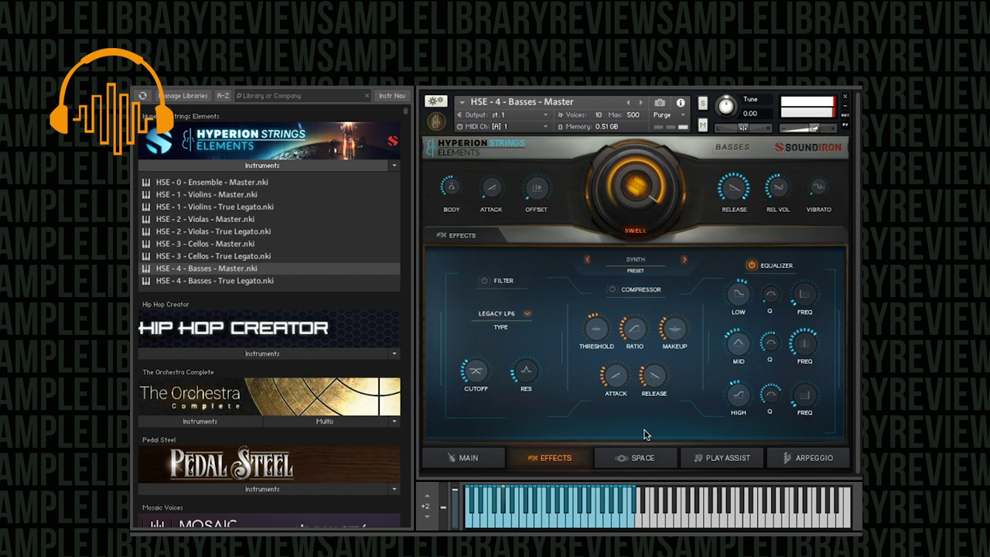
Load The Future effects preset, and switch off the equalizer, compressor and filter
click(639, 277)
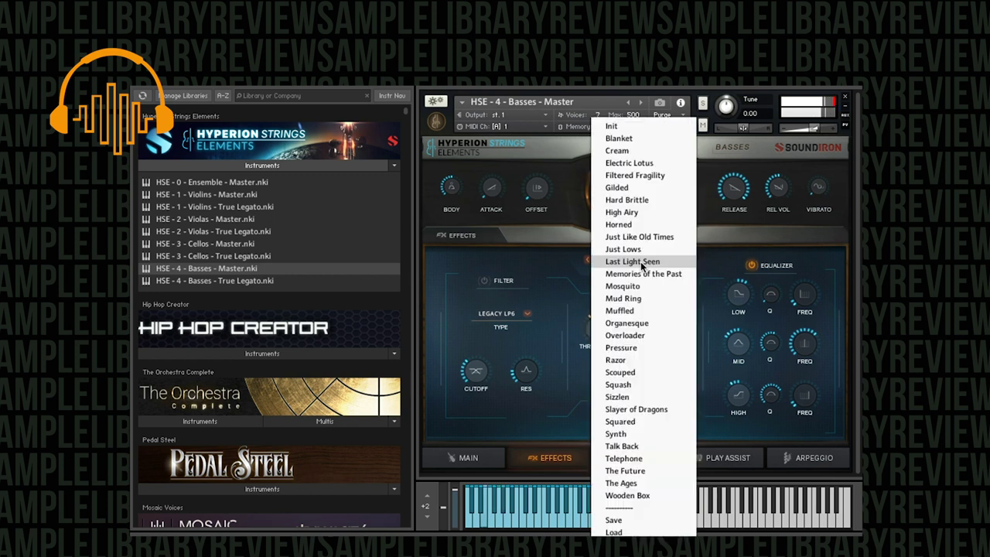
click(655, 470)
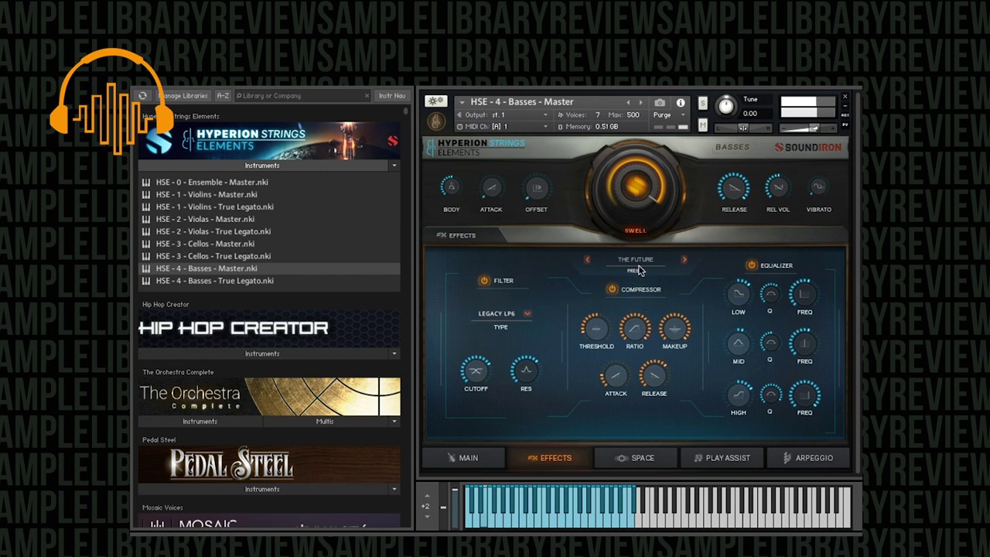
click(751, 265)
click(612, 289)
click(484, 280)
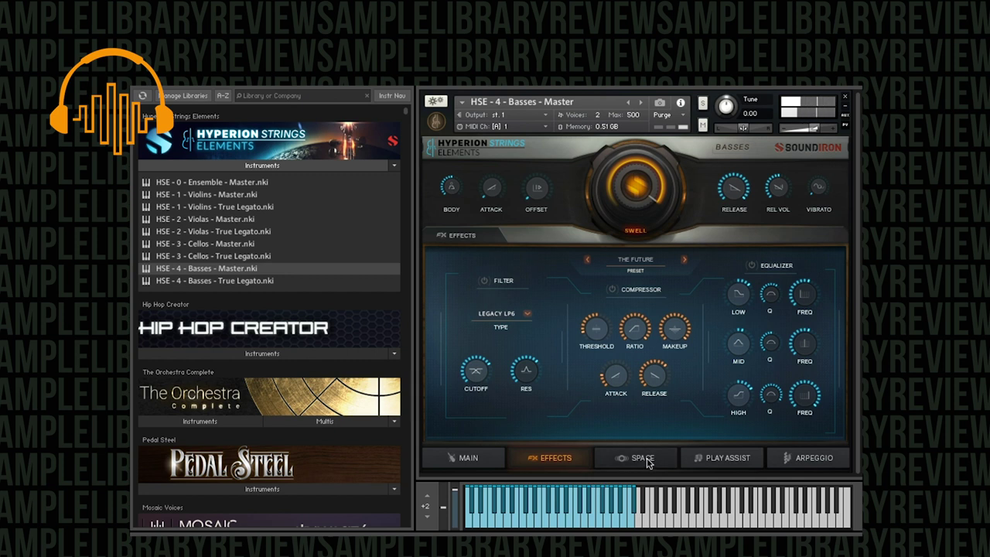
Turn on Play Assist for the basses and lower the on-screen keyboard's octave shift to +0
click(722, 461)
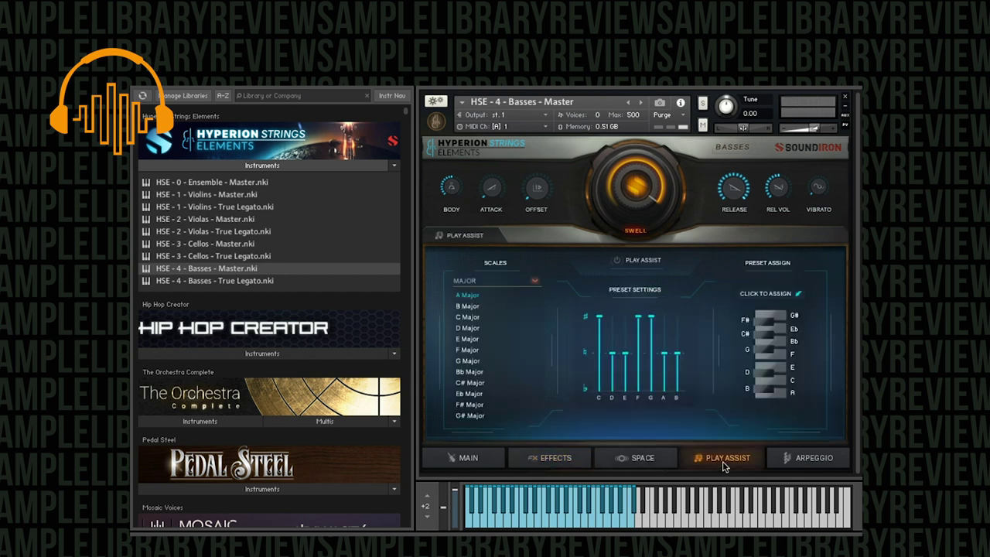
click(617, 261)
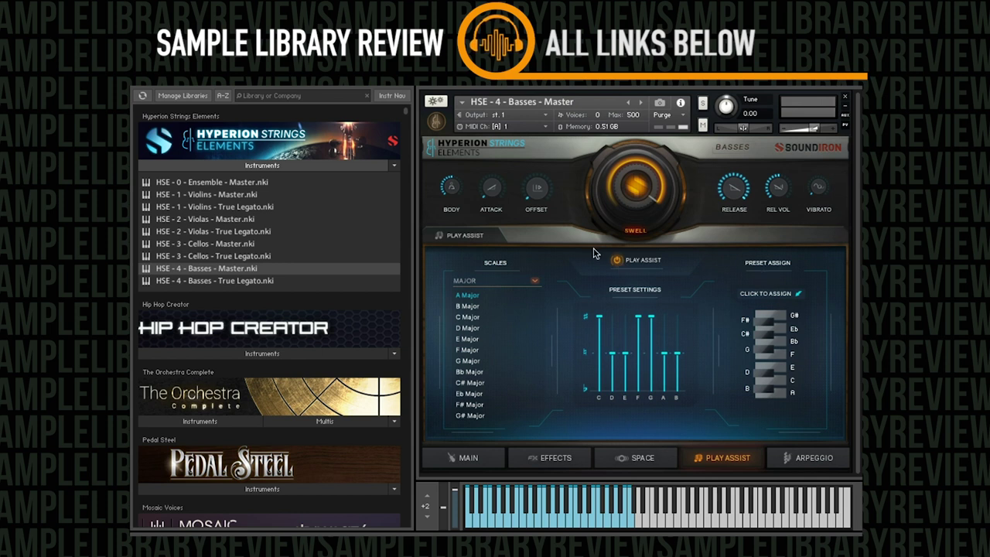
click(427, 515)
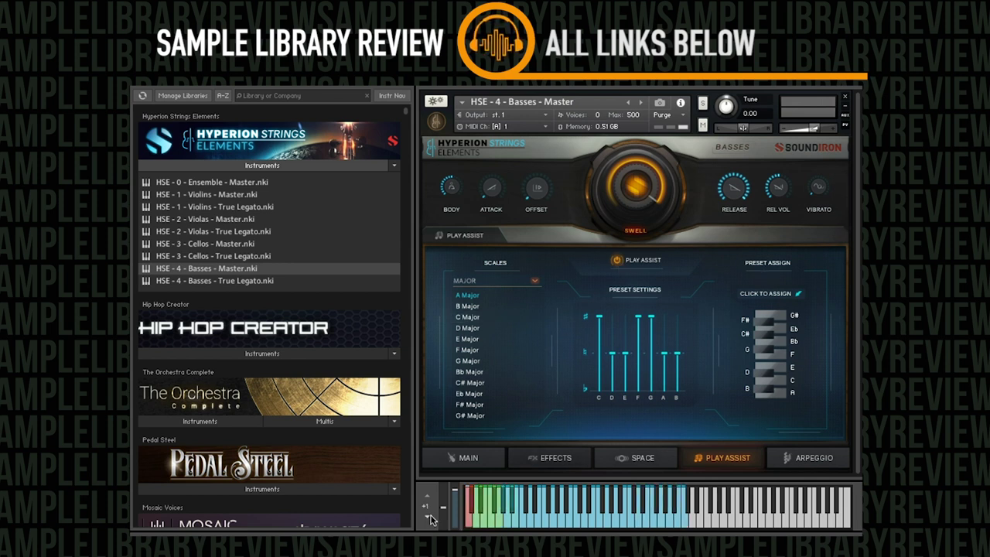
click(426, 515)
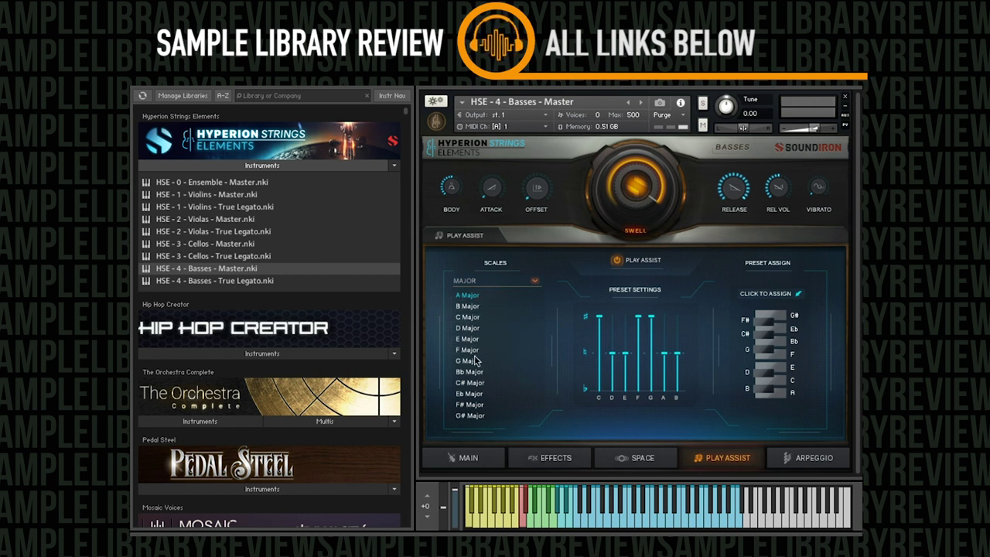
Try the C Major, D Major and Eb Major scales in Play Assist
click(468, 318)
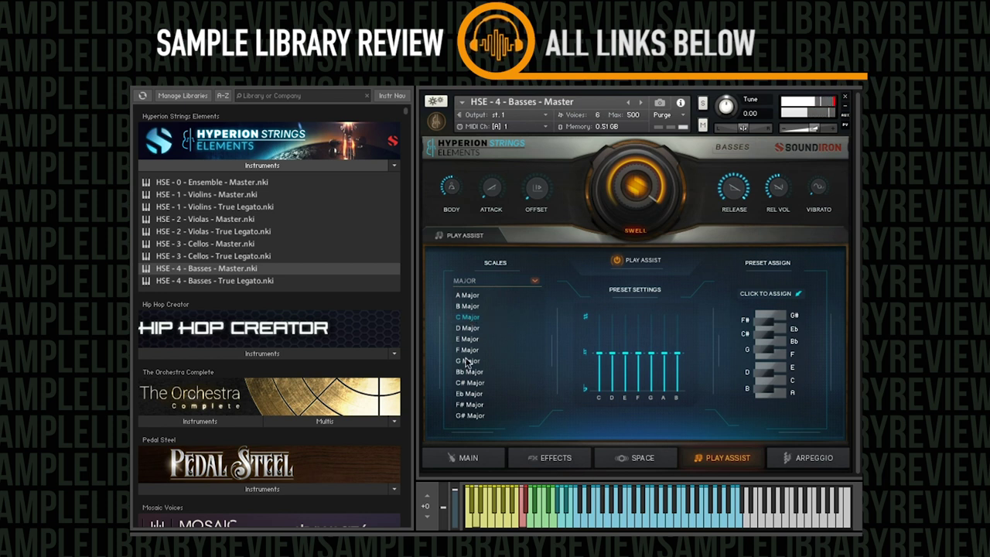
click(469, 330)
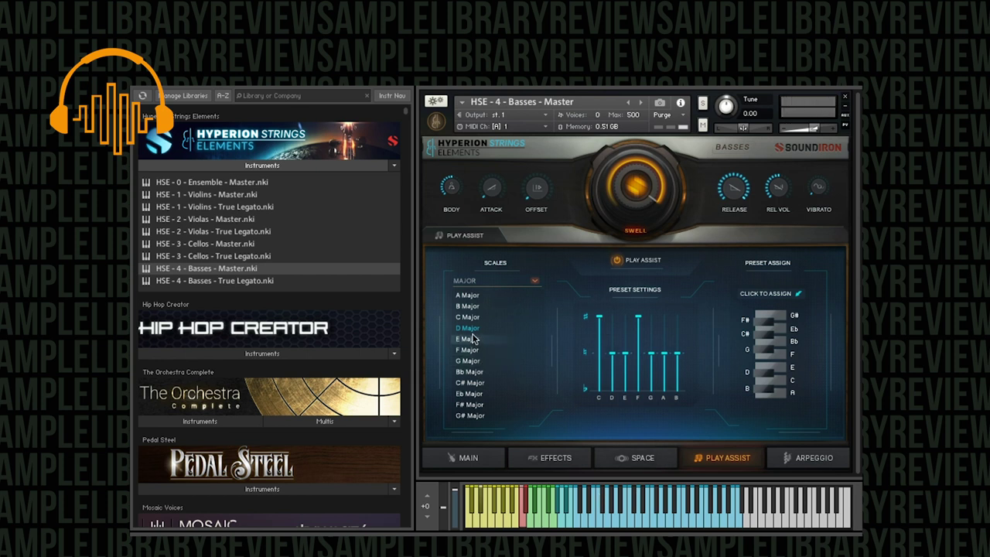
click(480, 396)
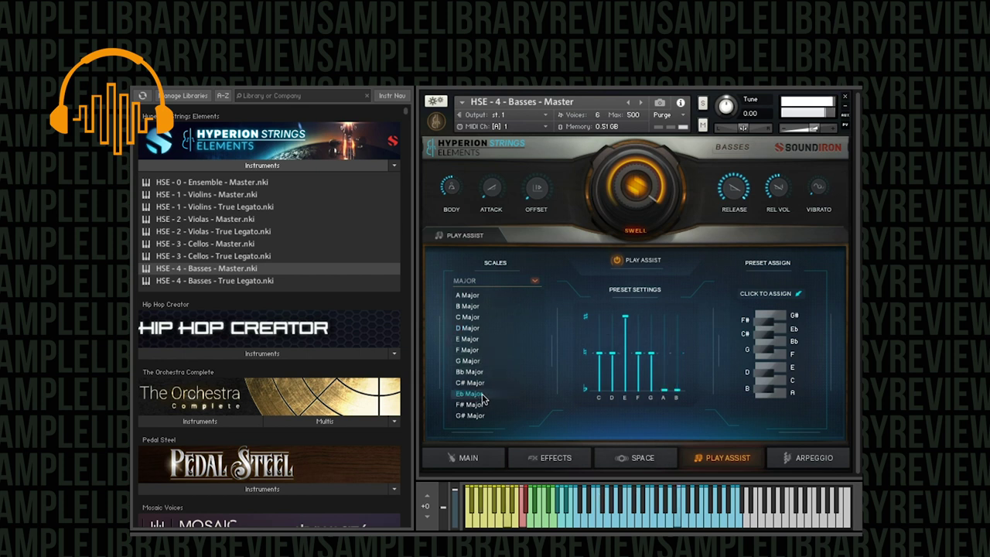
Try the B Sus 4 scale, and switch the Play Assist scale type to Whole Tone
click(533, 280)
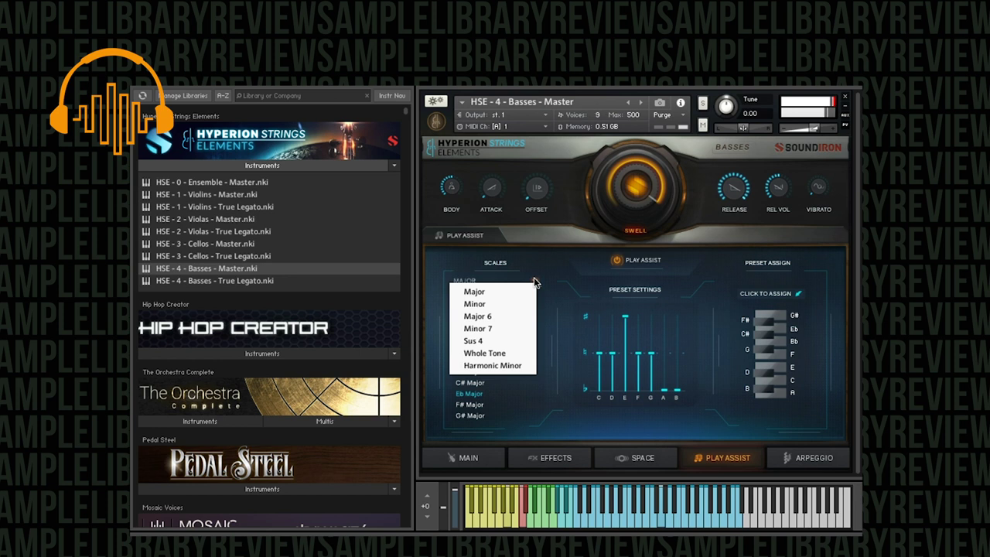
click(503, 339)
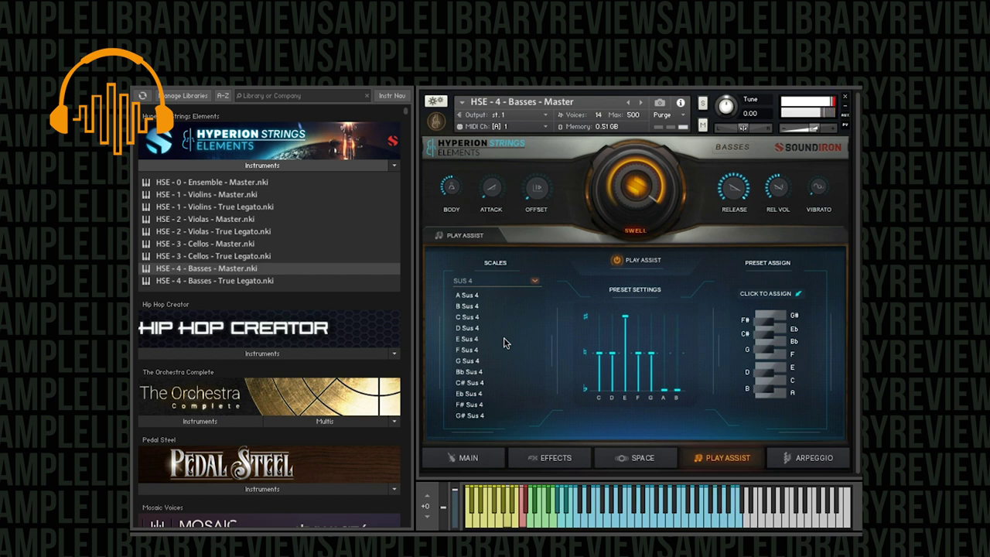
click(470, 308)
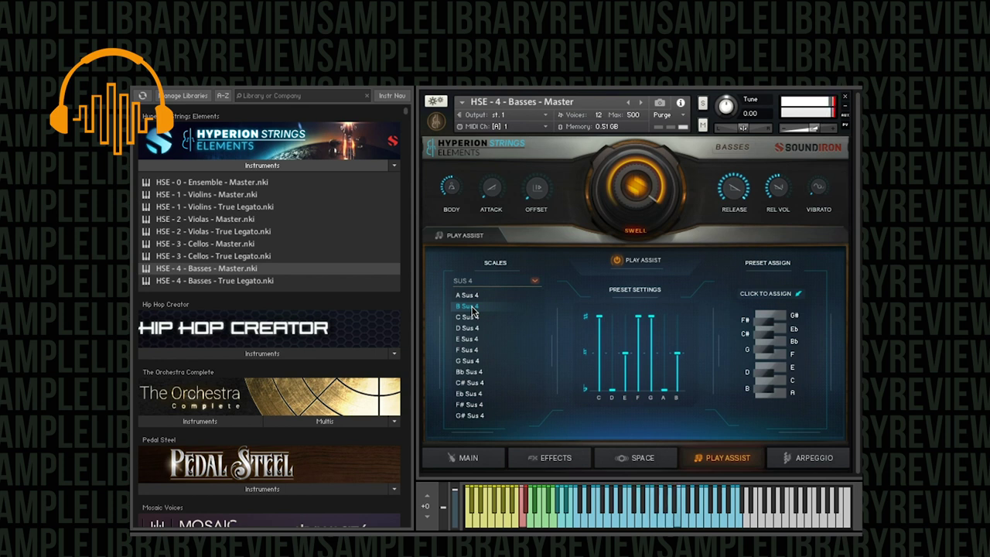
click(534, 281)
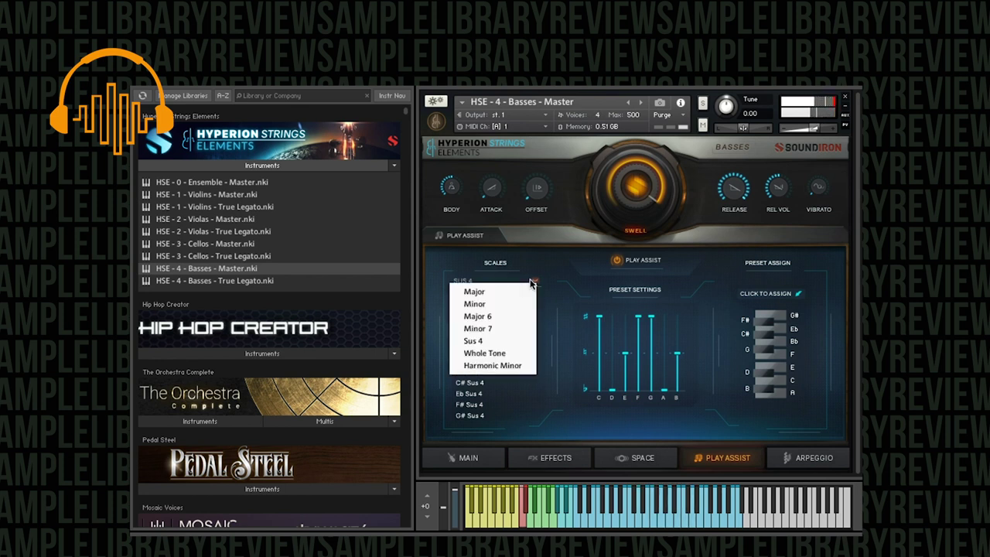
click(521, 355)
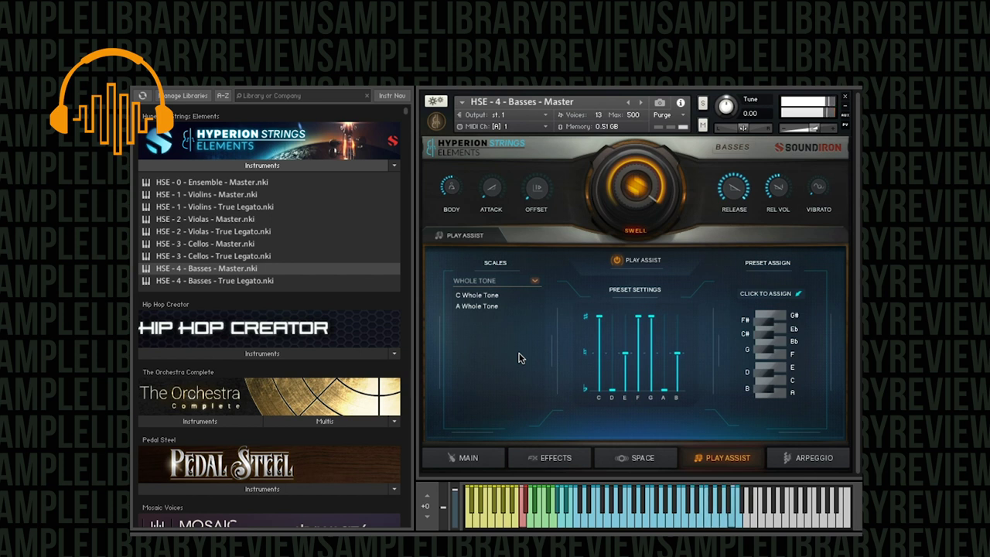
Switch the Play Assist scale type to Minor, try C# Minor and Bb Minor, and choose Eb Minor
click(495, 280)
click(504, 303)
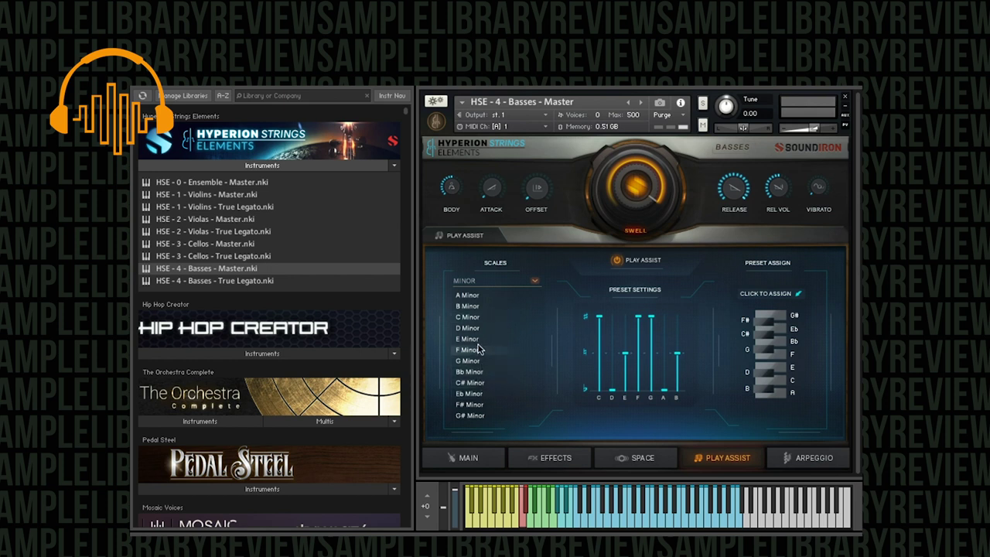
click(474, 383)
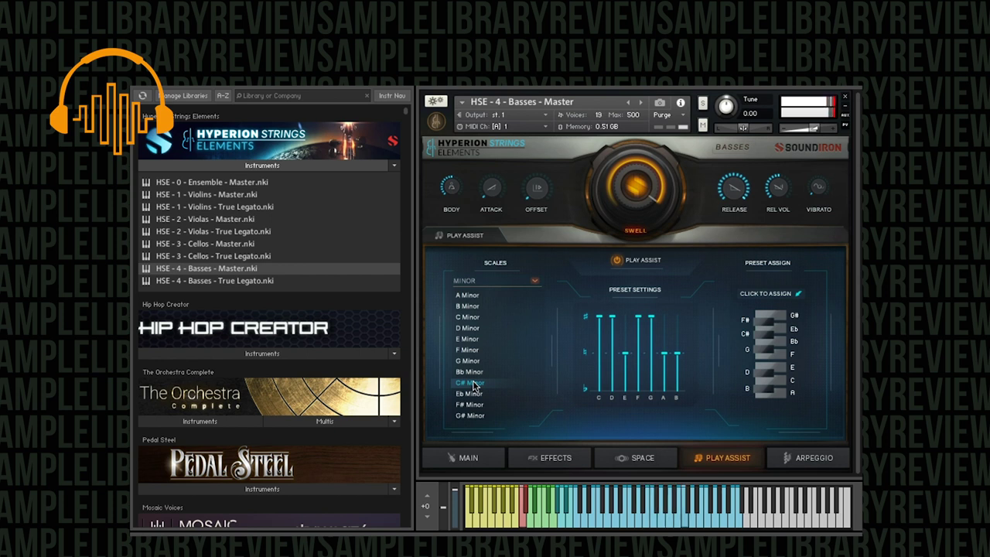
click(474, 372)
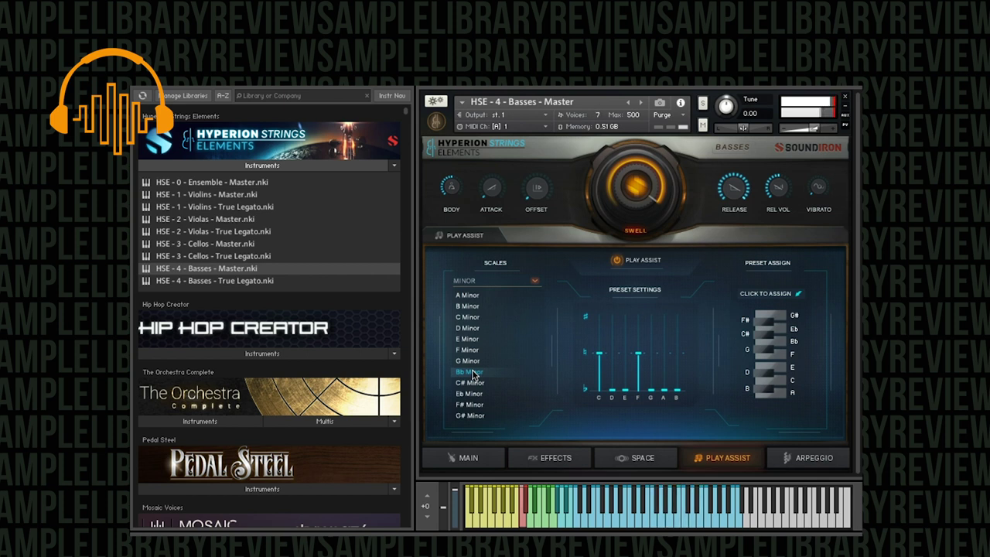
click(470, 383)
click(470, 395)
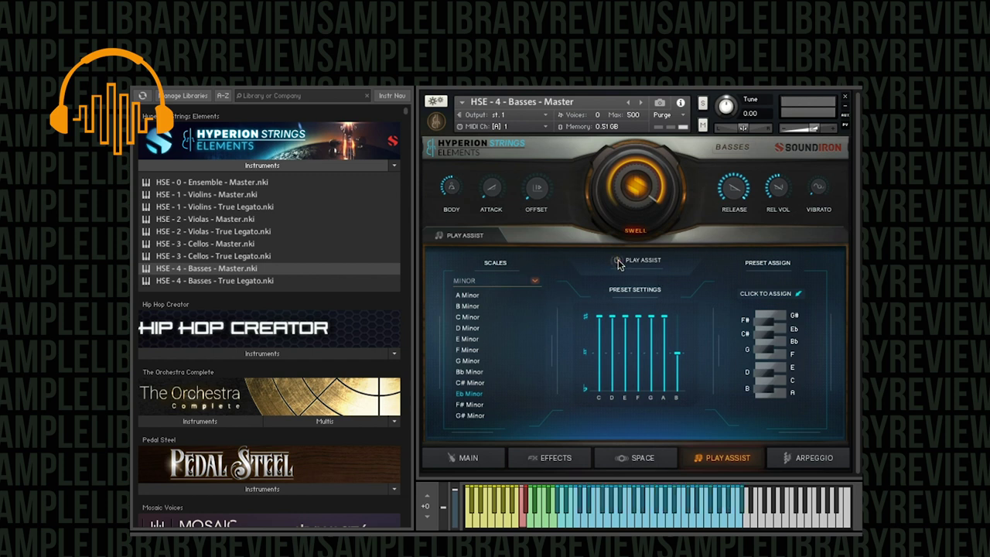
Select the Spiccato Dyn articulation for the basses and set the arpeggiator to 16 steps
click(790, 460)
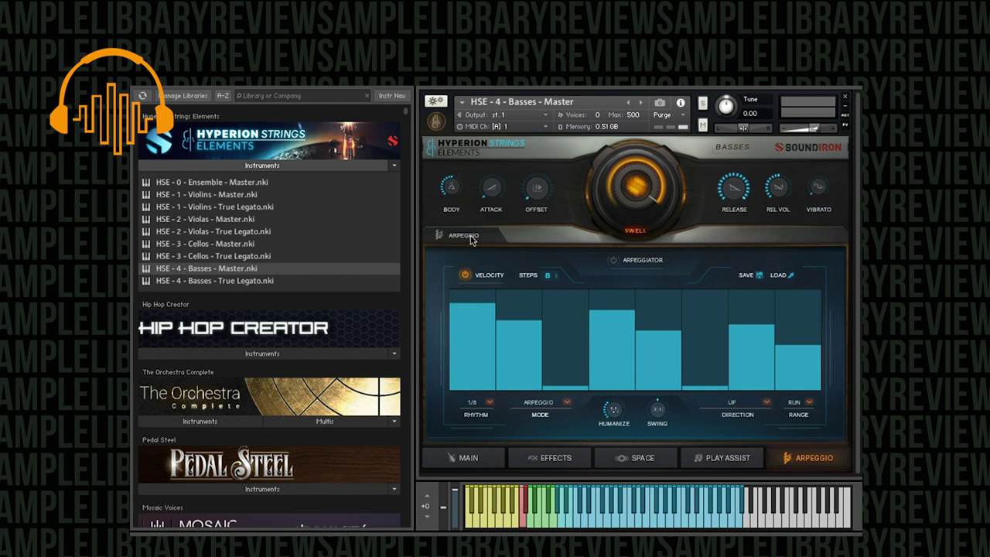
click(473, 456)
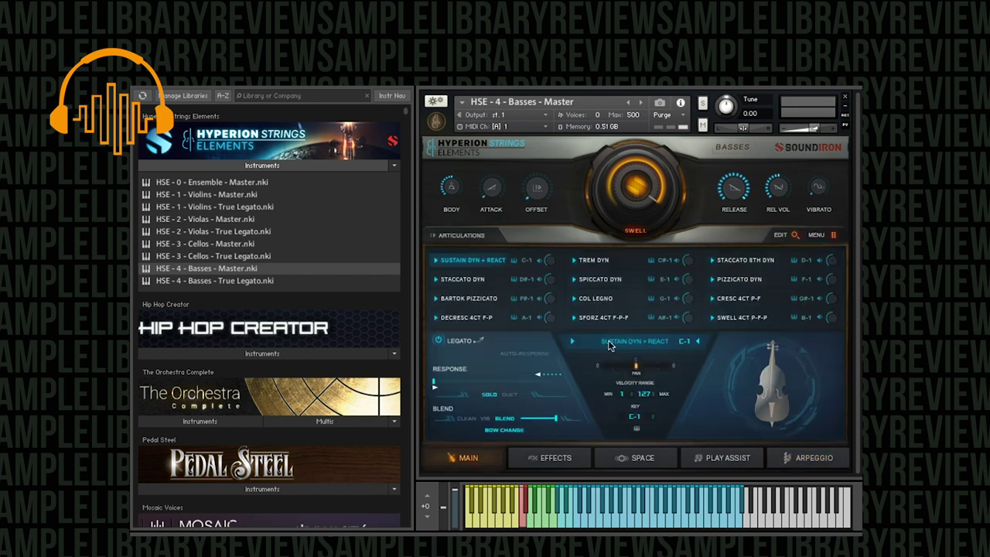
click(607, 280)
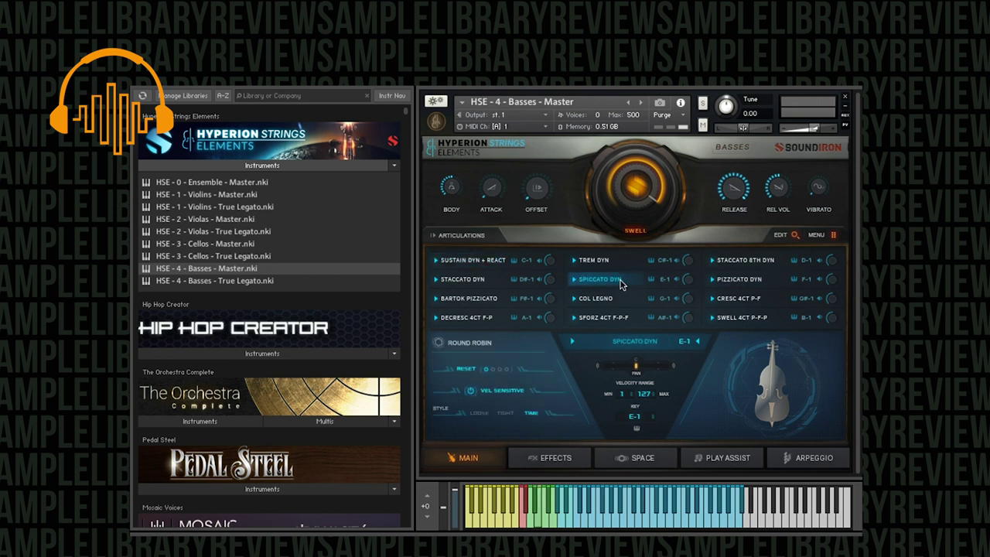
click(798, 462)
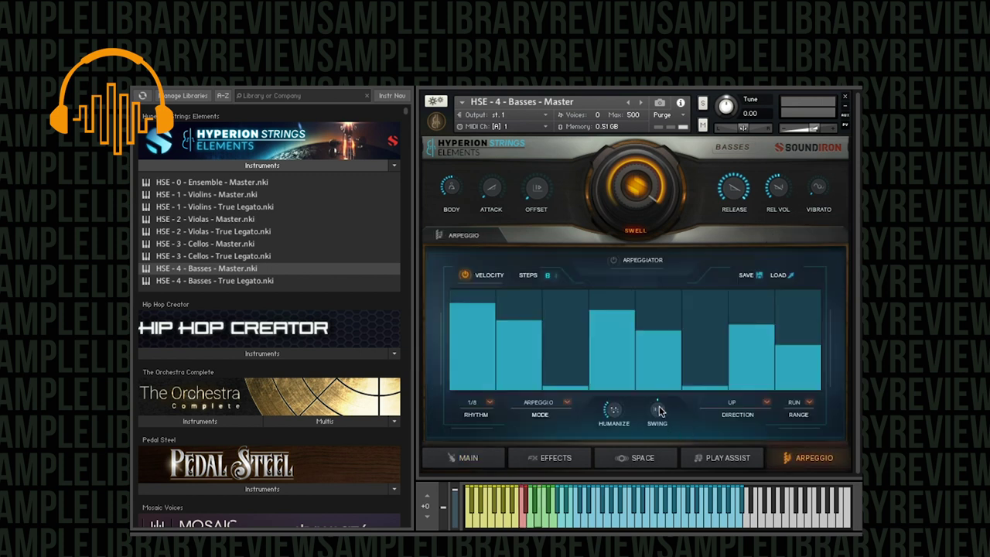
drag(557, 276, 552, 215)
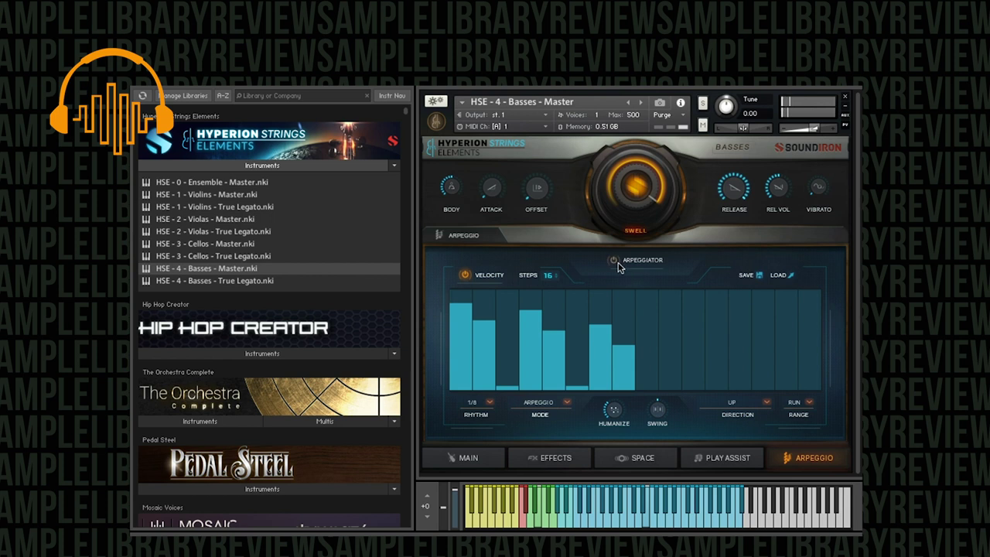
Turn on the arpeggiator and redraw its velocities: step 2 at about 21, a low step 10, and steadily rising steps 12 to 16
drag(492, 335, 502, 376)
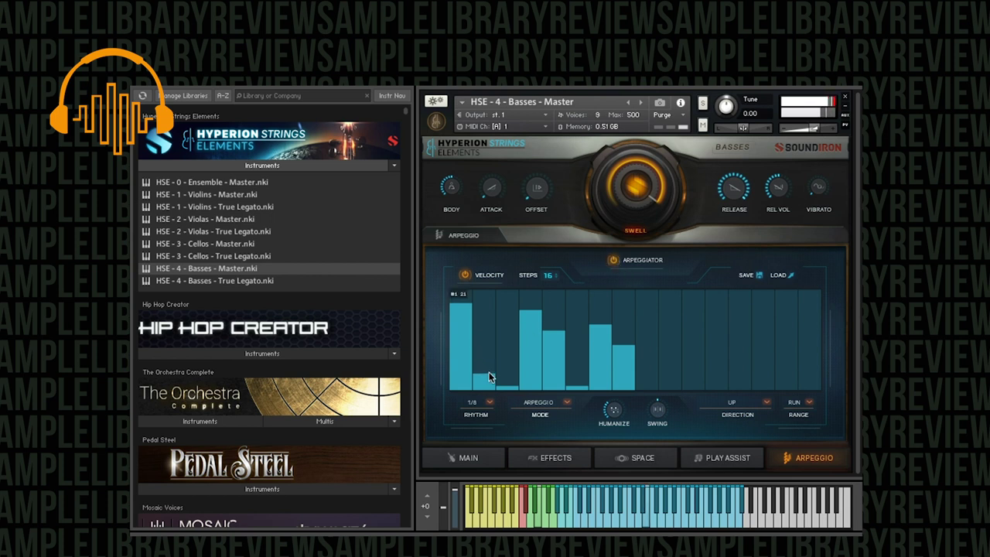
click(670, 376)
click(712, 369)
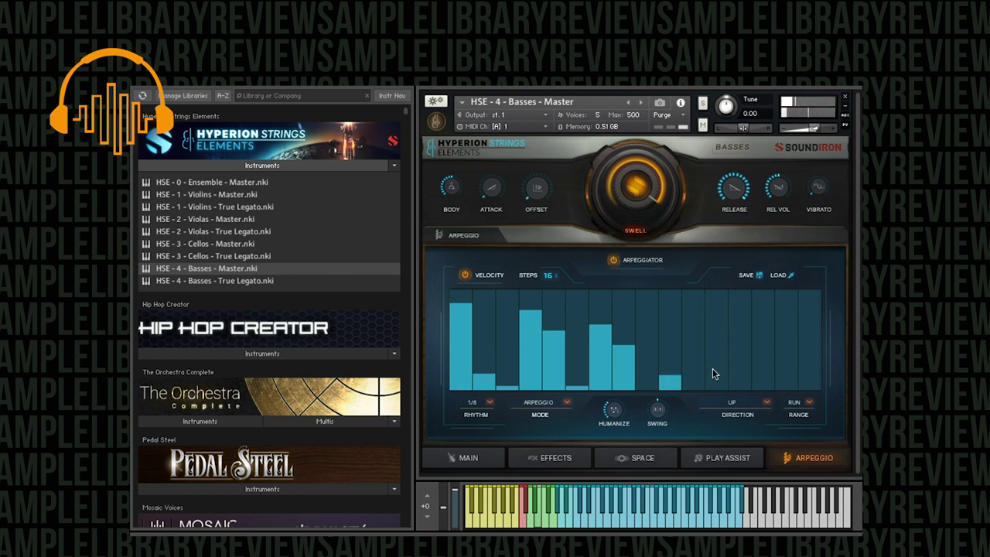
click(749, 361)
click(766, 351)
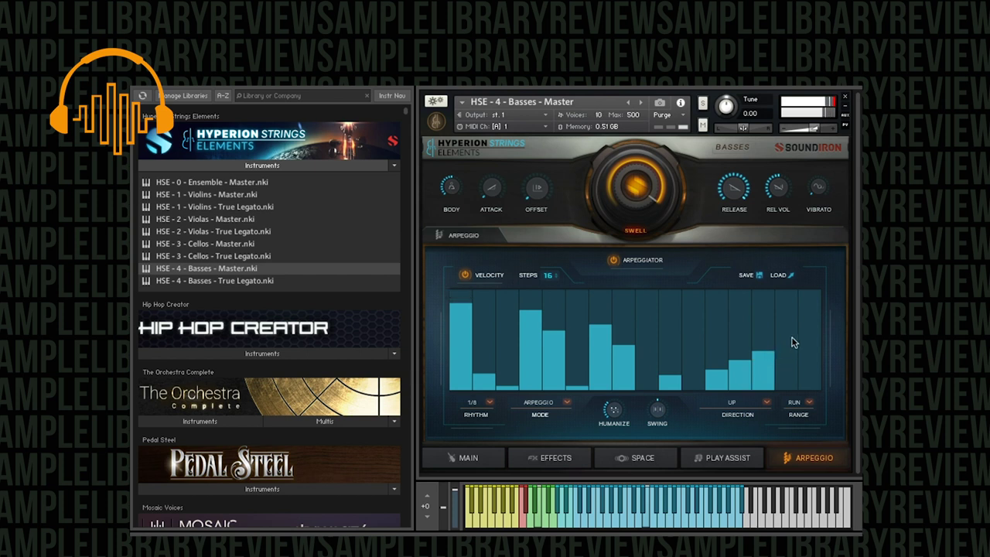
click(791, 338)
click(805, 311)
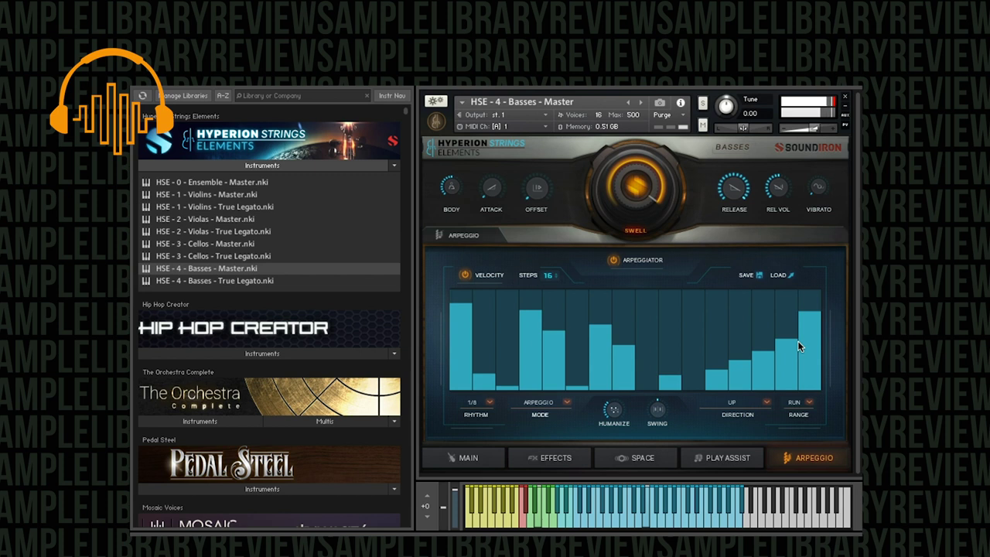
Set the arpeggiator direction to Chord and move the bass slightly farther back in the reverb space
click(756, 404)
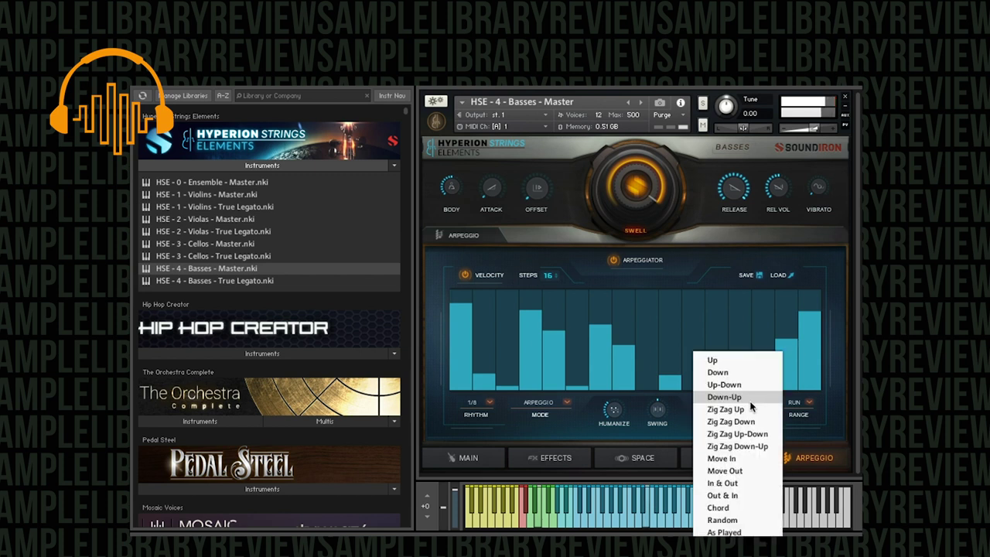
click(731, 511)
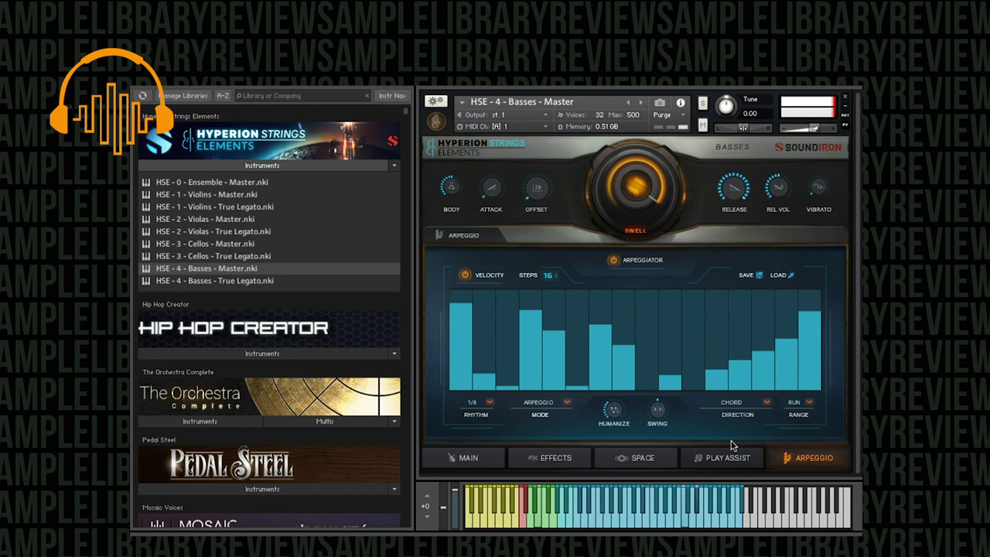
click(623, 459)
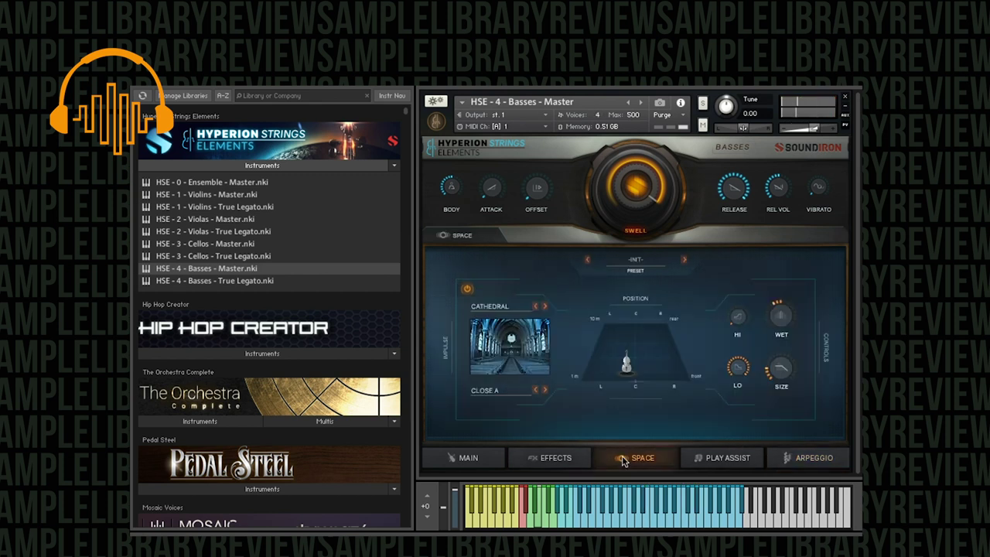
drag(627, 364, 630, 354)
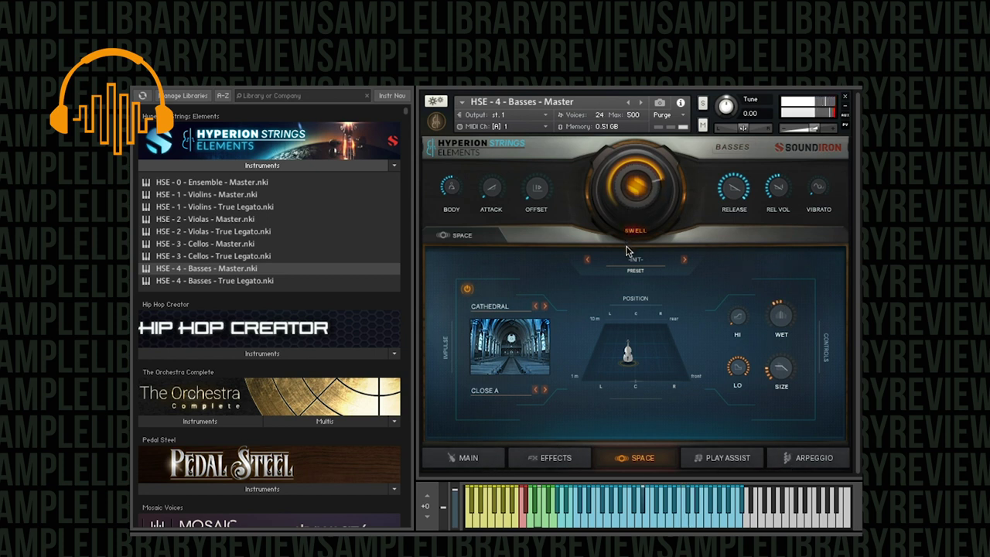
Set the arpeggiator rhythm for the basses to 1/16
click(807, 462)
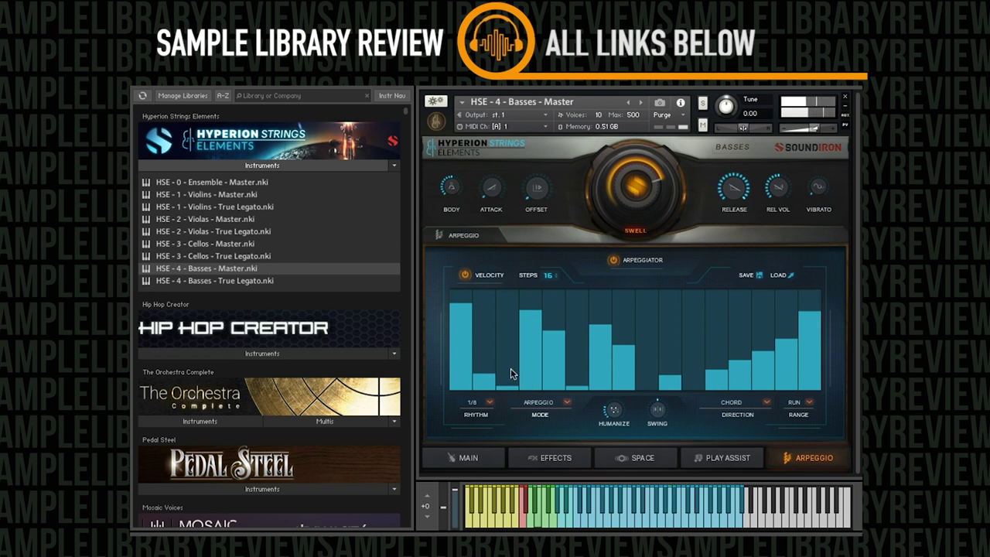
click(489, 402)
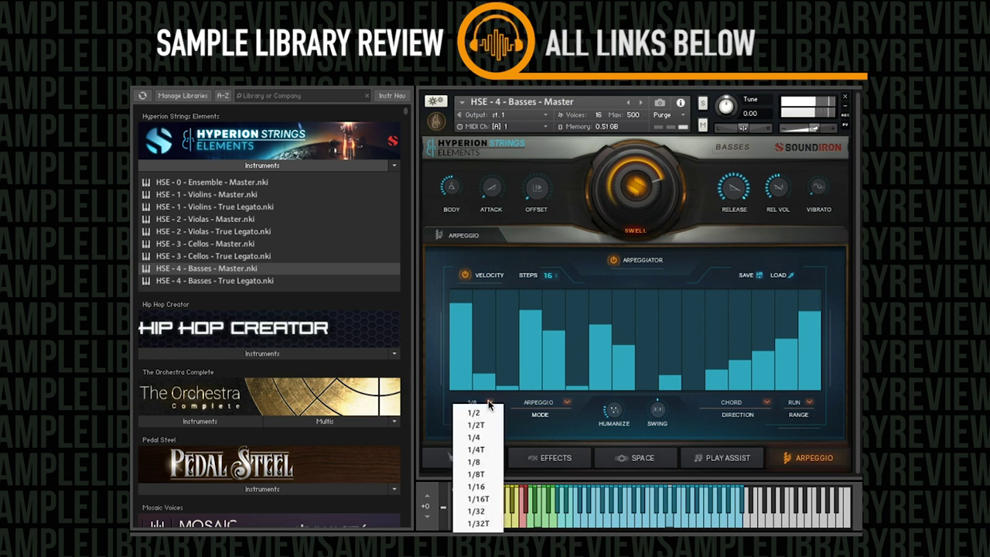
click(491, 486)
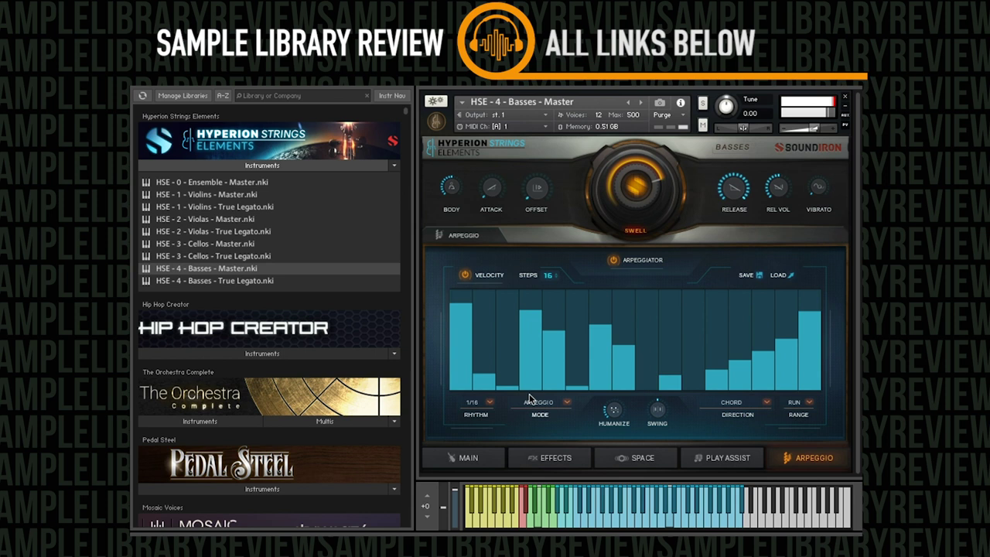
Reshape the arpeggiator velocities by raising step 3, slightly raising step 6, and lowering steps 4, 8 and 15
click(502, 350)
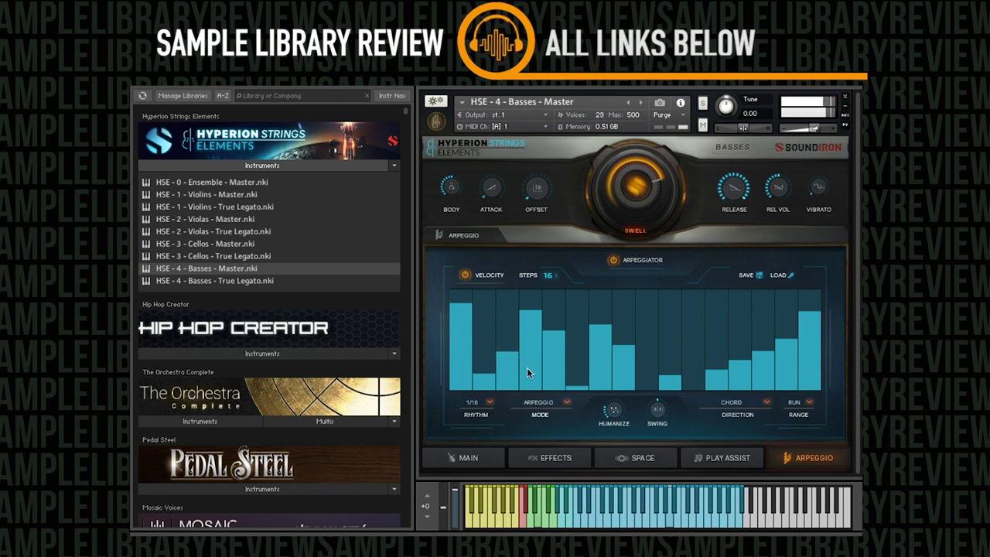
click(526, 368)
click(573, 377)
click(619, 374)
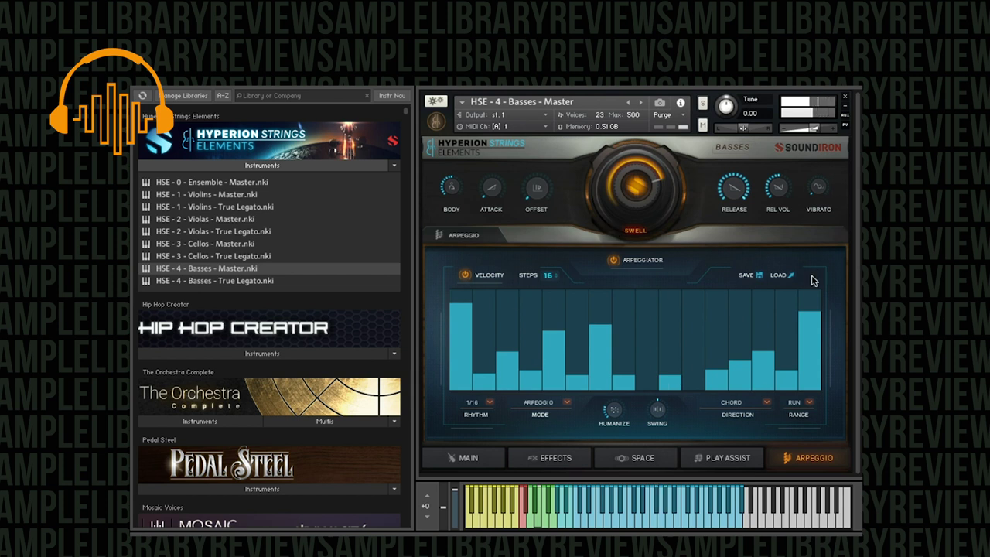
Open the save dialog for the arpeggiator pattern and dismiss it without saving
click(759, 276)
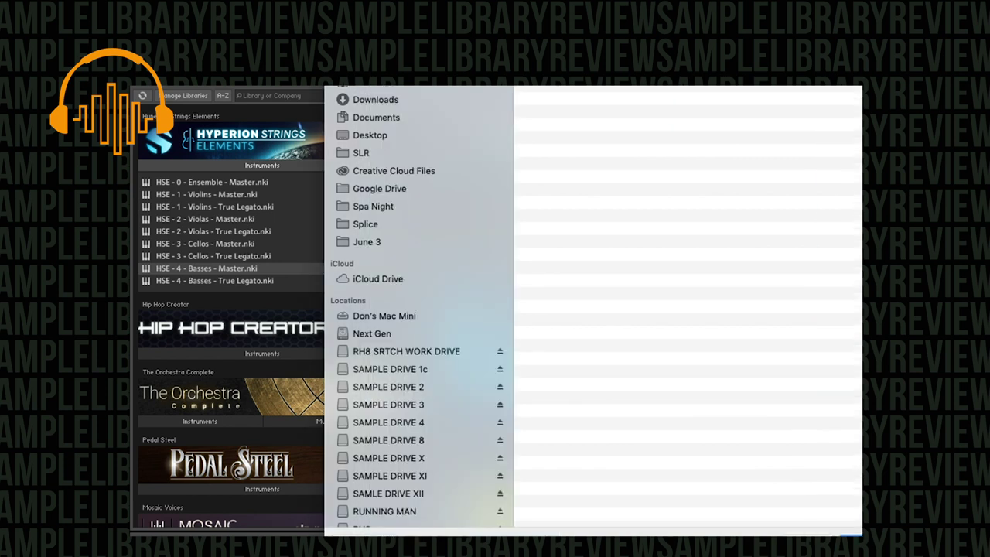
key(Escape)
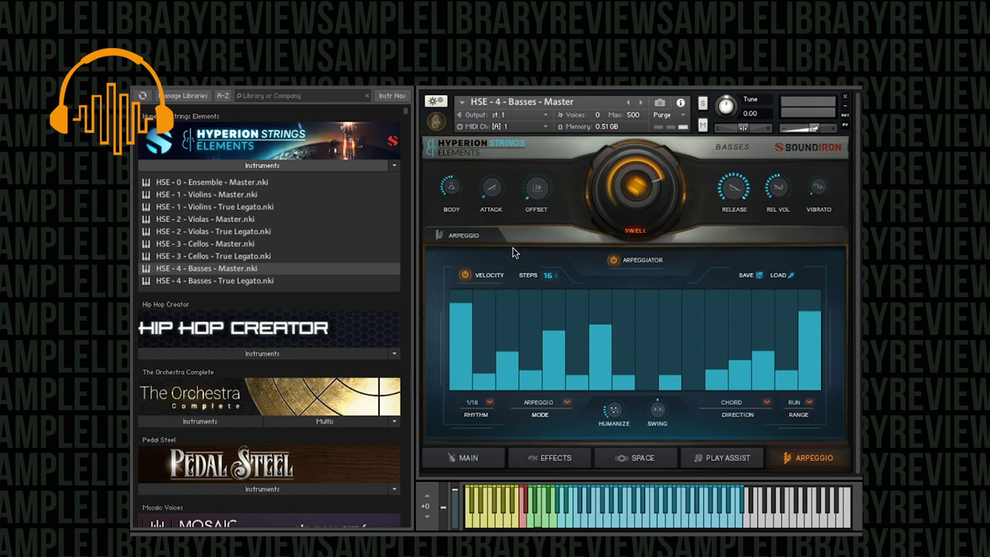
Turn off the arpeggiator and show the reverb space settings for the basses
click(614, 260)
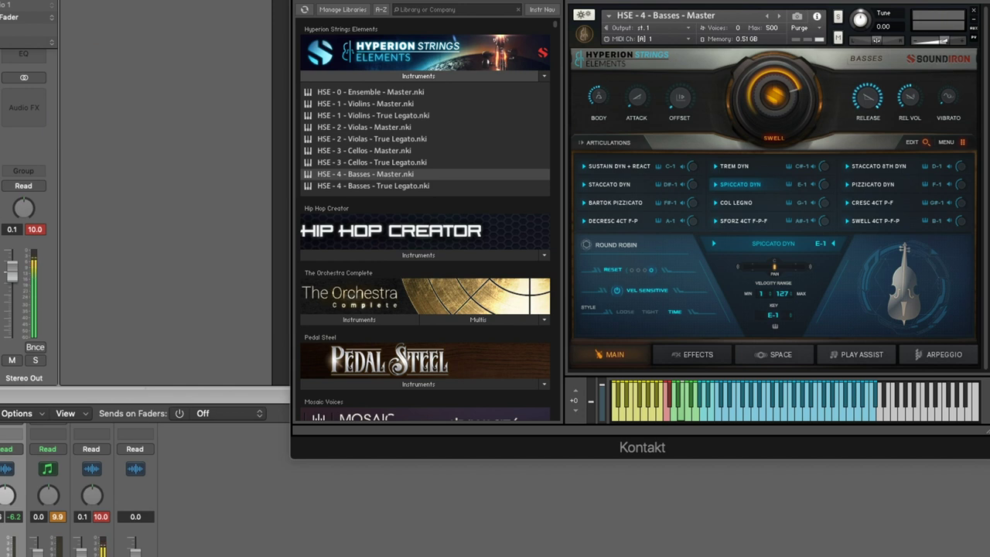
click(773, 352)
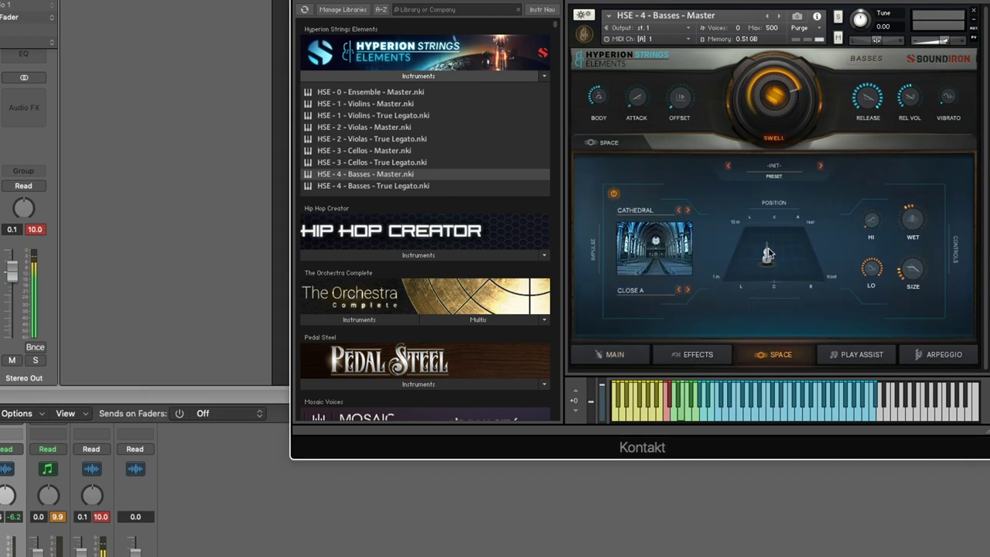